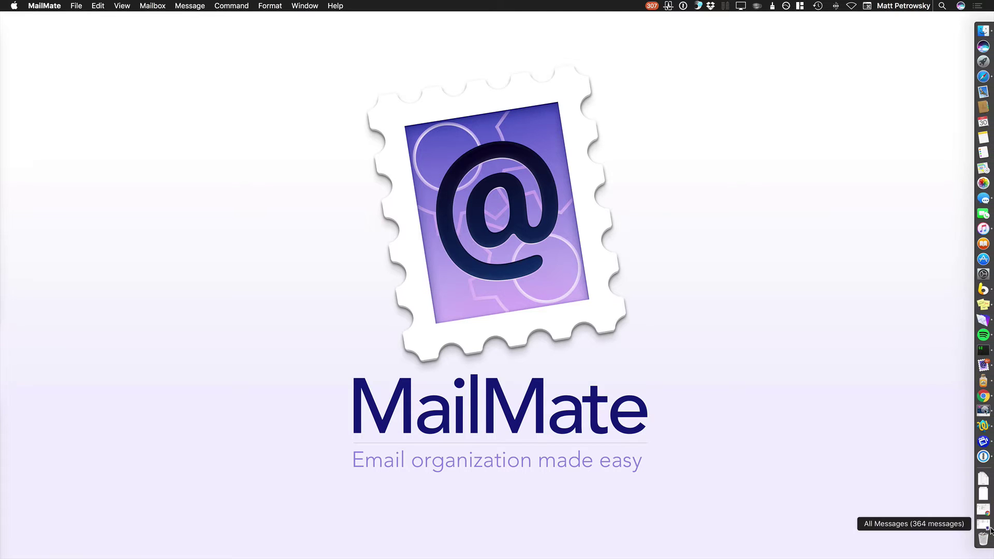
Restore the minimized All Messages window from the Dock to show its 364 messages.
left_click(991, 529)
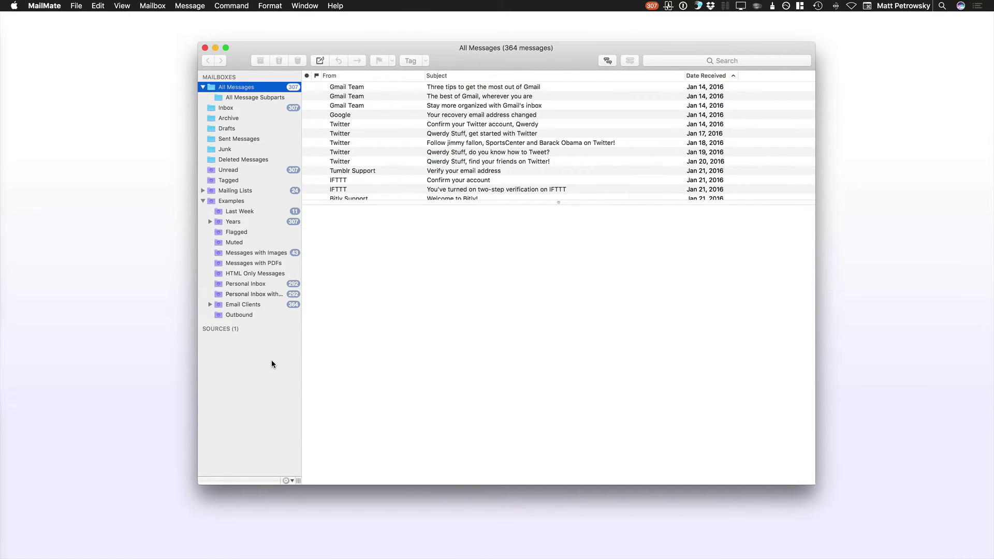
Preview the Jan 17 'get started with Twitter' email and scroll to 'We're happy you joined.'.
left_click(465, 97)
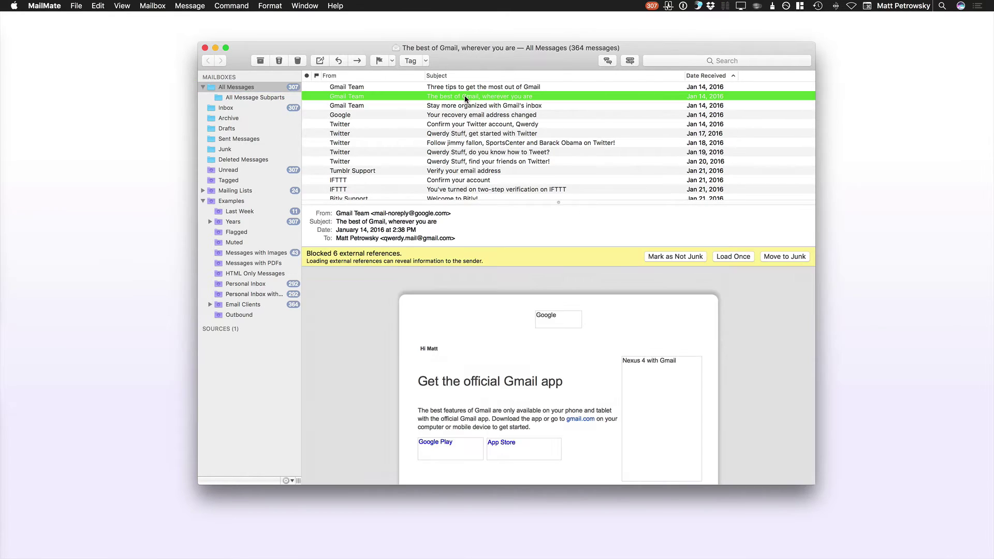
left_click(467, 130)
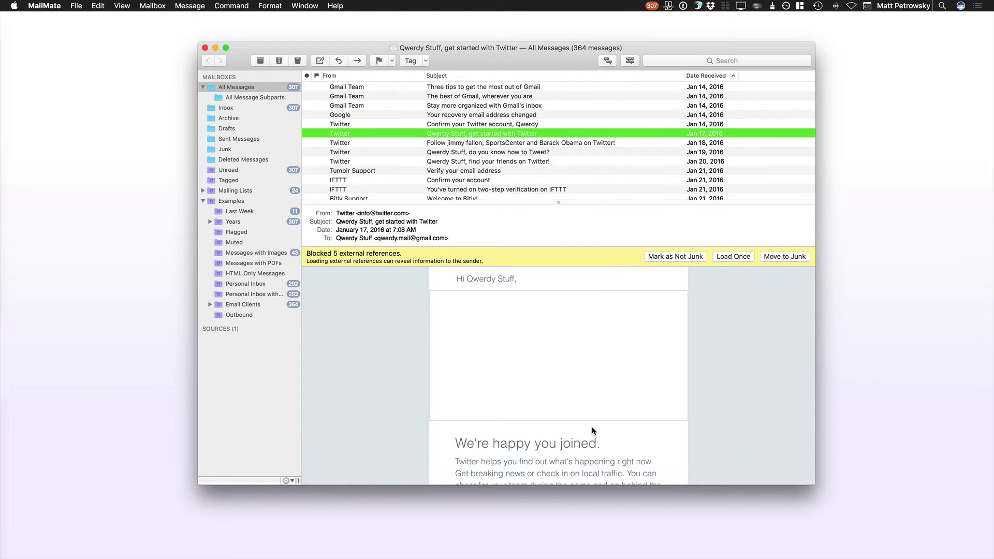
scroll(580, 424, "down", 3)
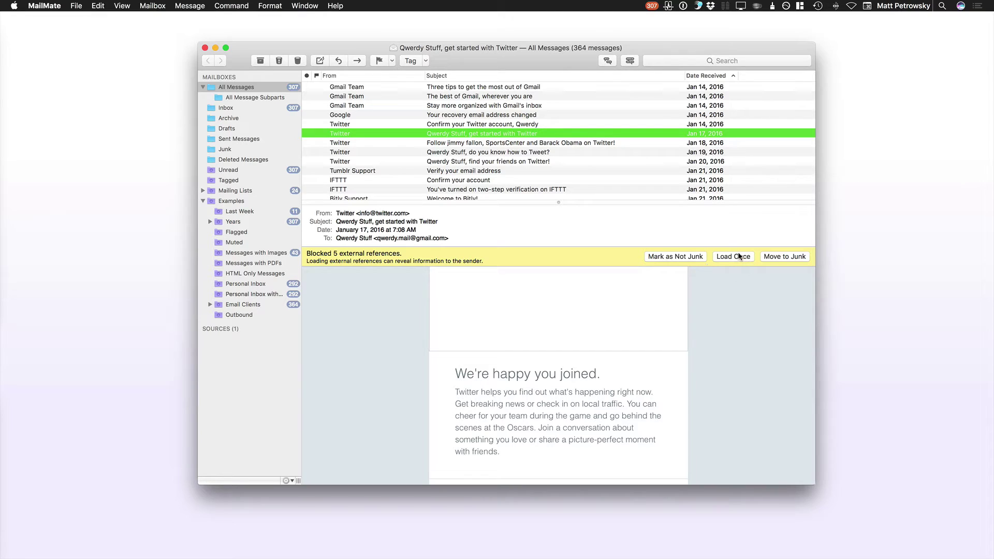
scroll(721, 290, "up", 1)
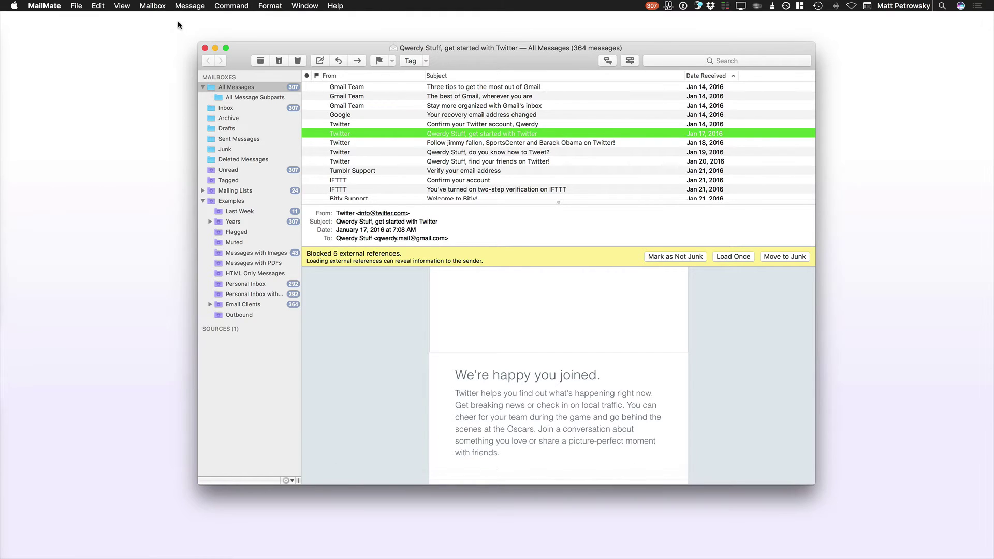
Switch to the Correspondence layout and widen the correspondence list.
left_click(130, 5)
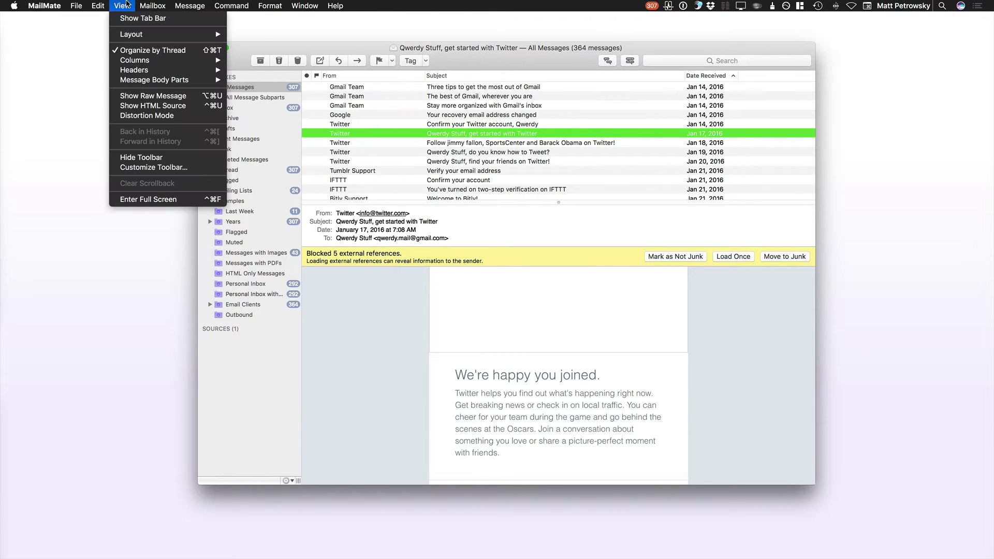
mouse_move(139, 37)
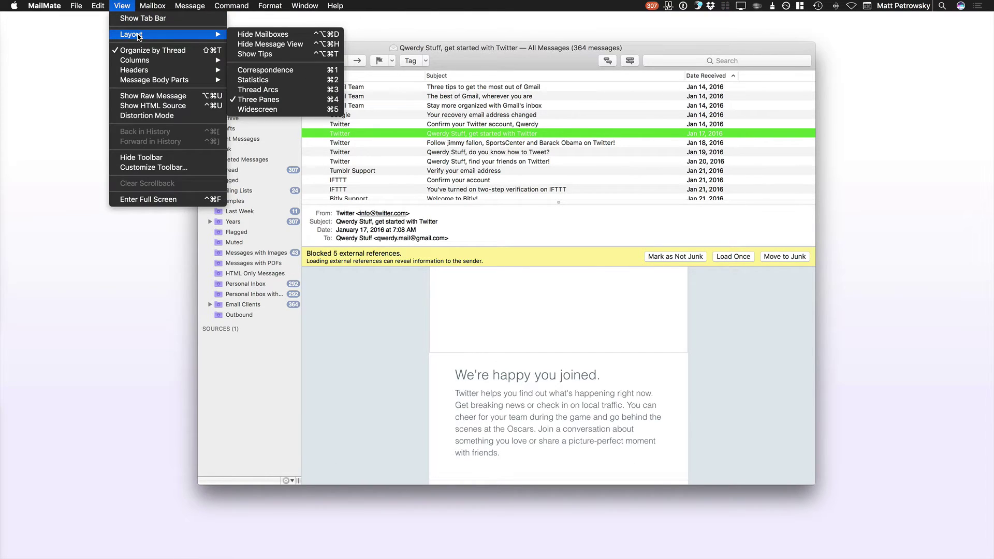
left_click(257, 70)
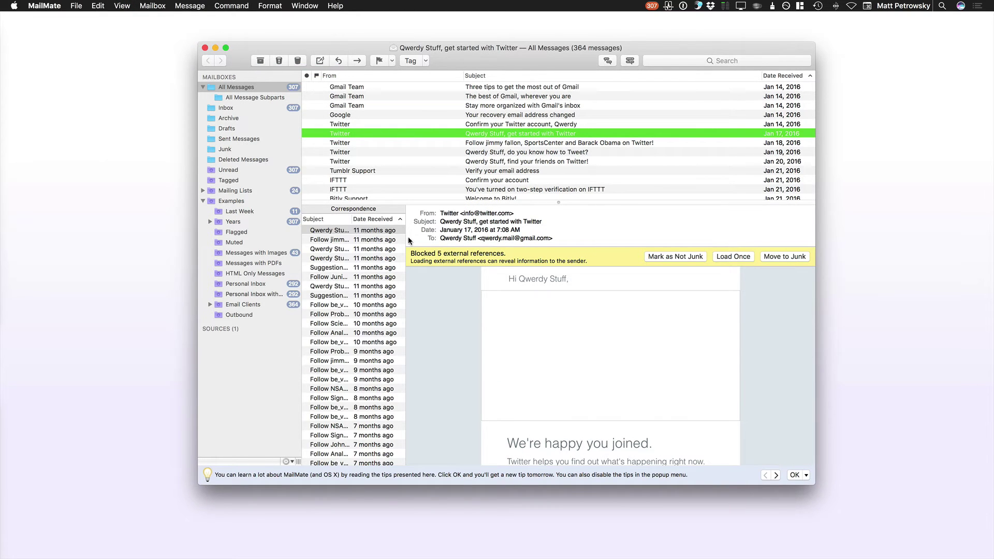
left_click_drag(406, 238, 468, 239)
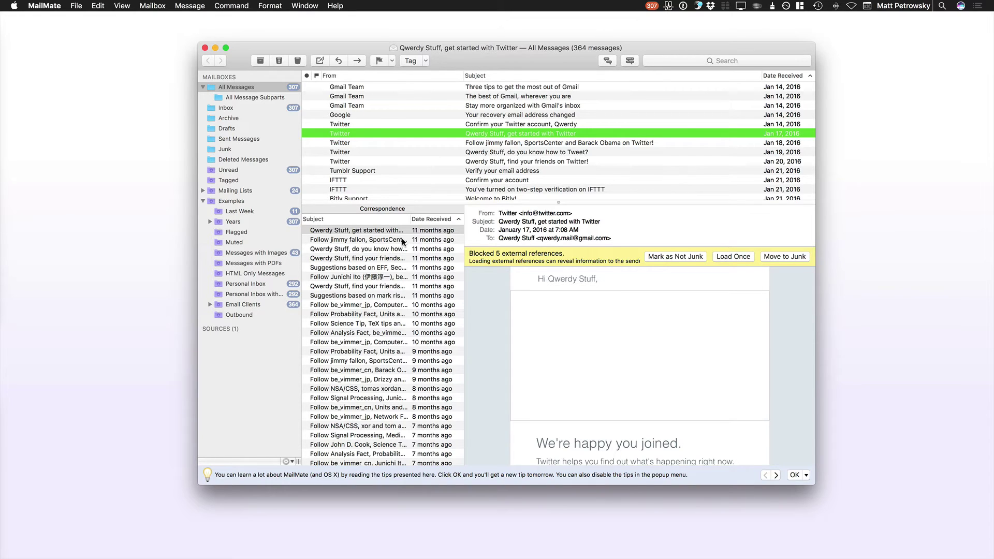
Step through the Twitter emails, turning the same-thread filter on and then clearing it.
left_click(347, 239)
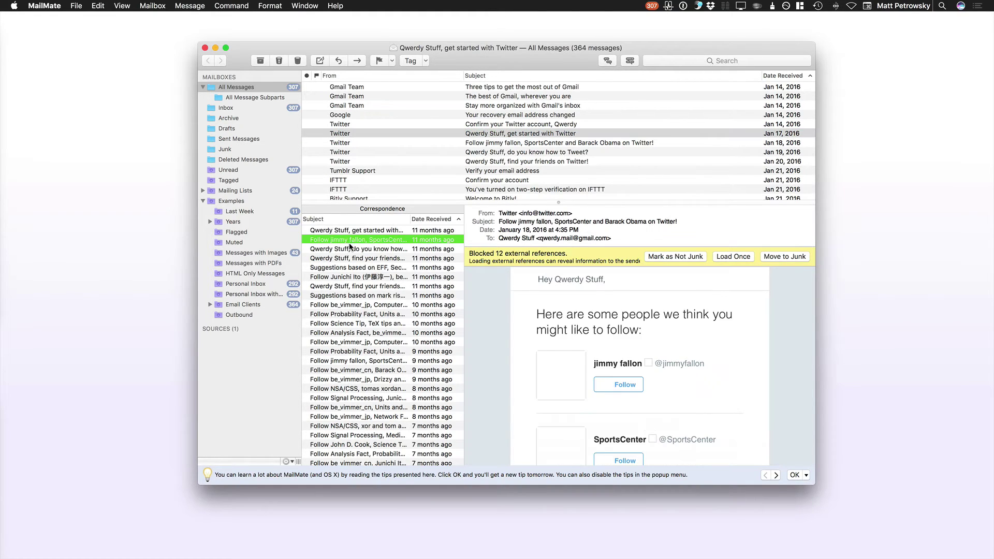
left_click(350, 249)
key("Down")
key("Down")
key("Down")
key("Down")
key("Down")
key("Down")
key("Down")
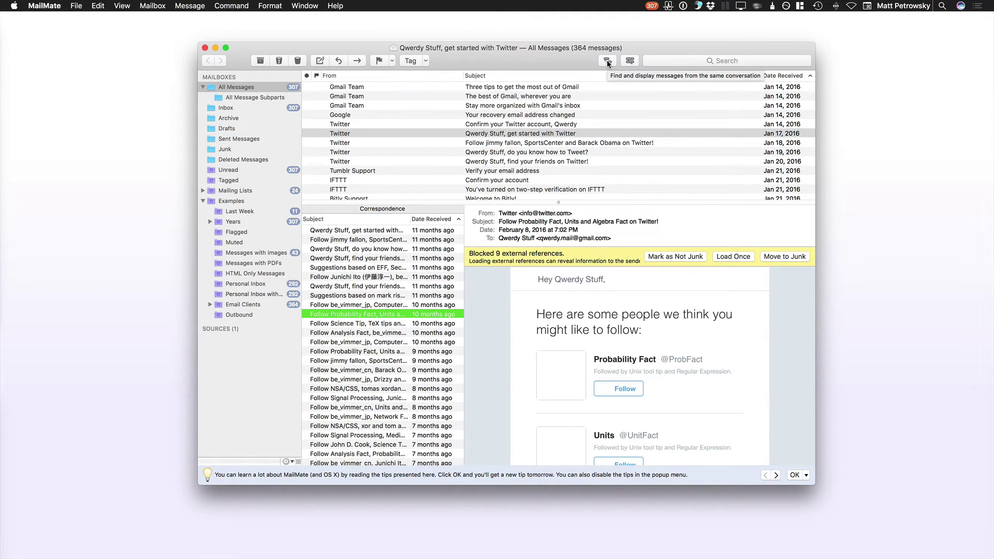
left_click(607, 60)
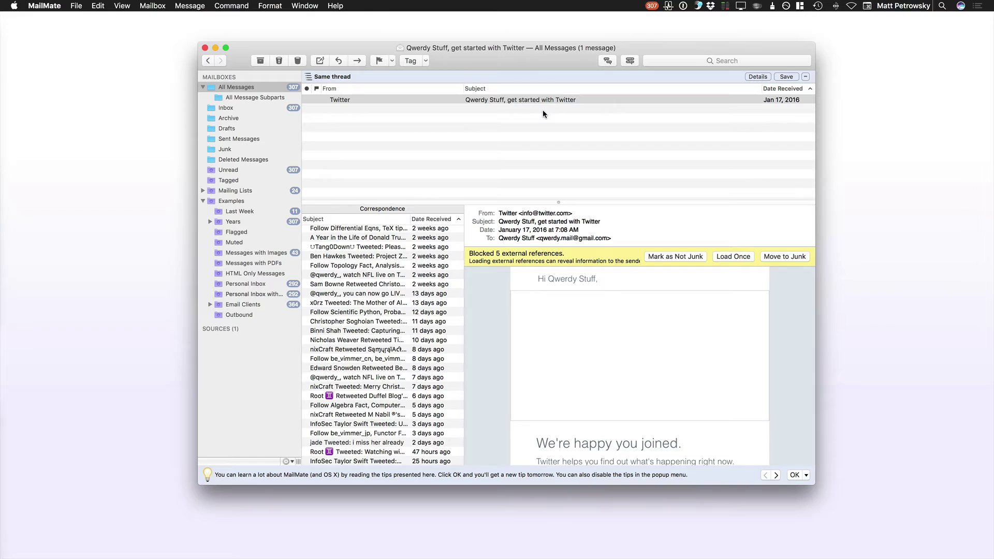
key("Escape")
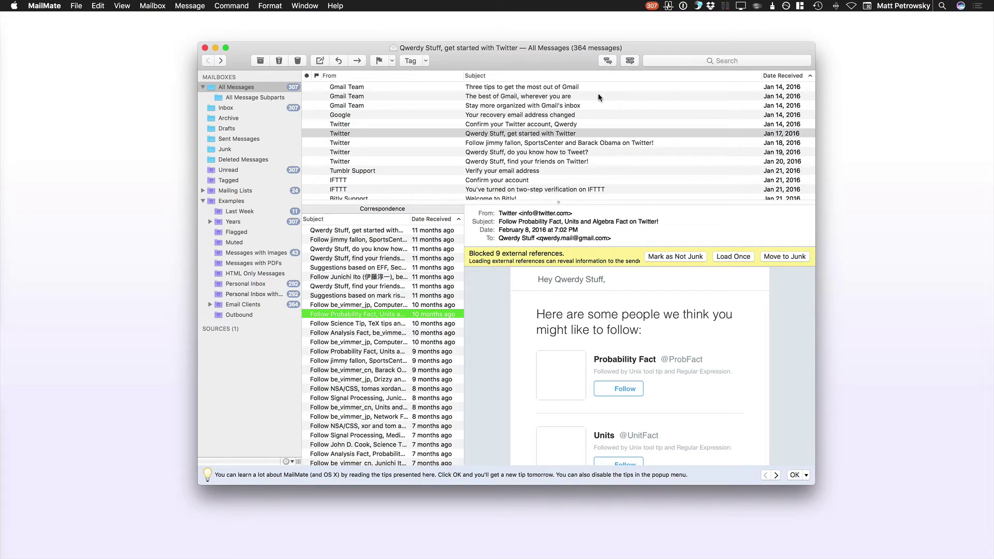
Filter the list to the 216 messages sharing the Twitter correspondents and browse them.
left_click(631, 61)
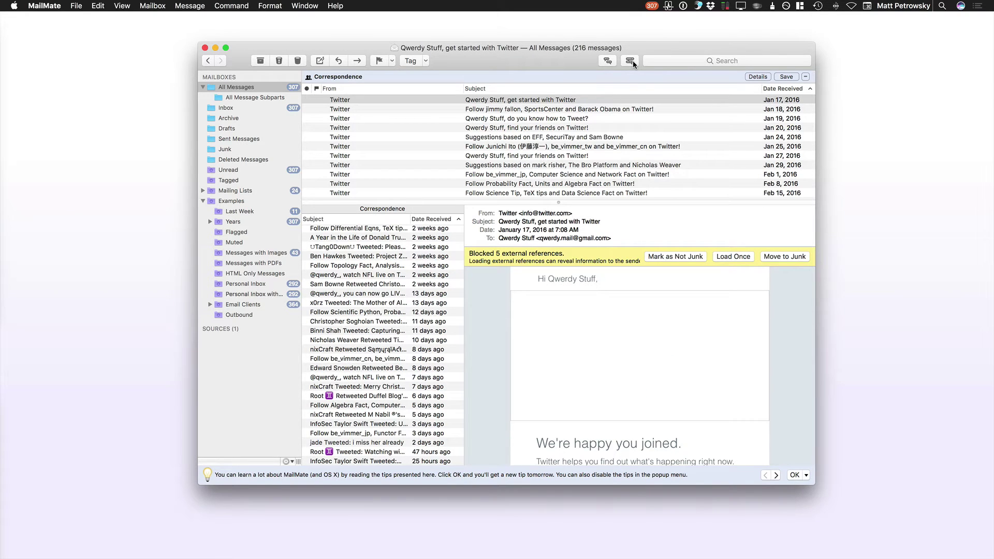
scroll(538, 187, "down", 3)
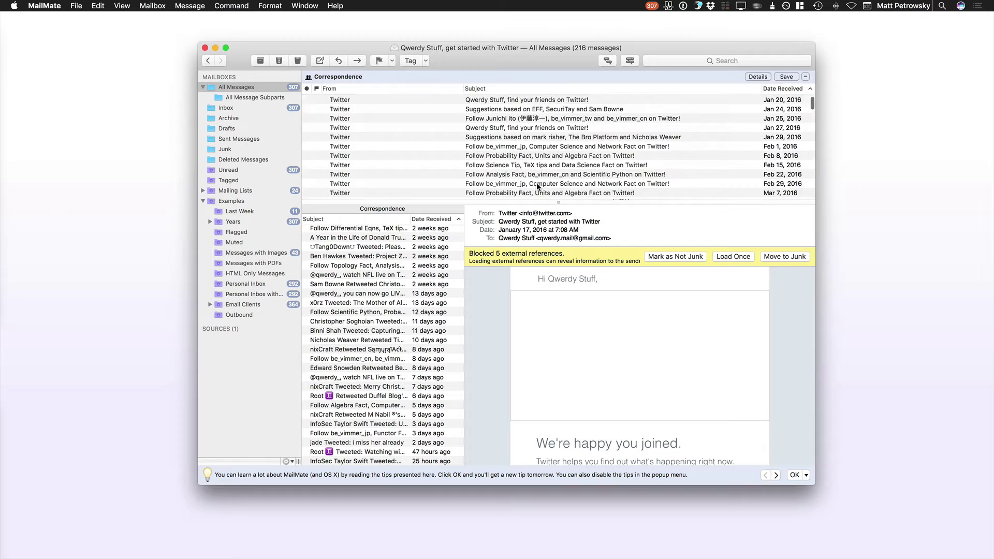
scroll(538, 187, "down", 3)
scroll(517, 166, "up", 5)
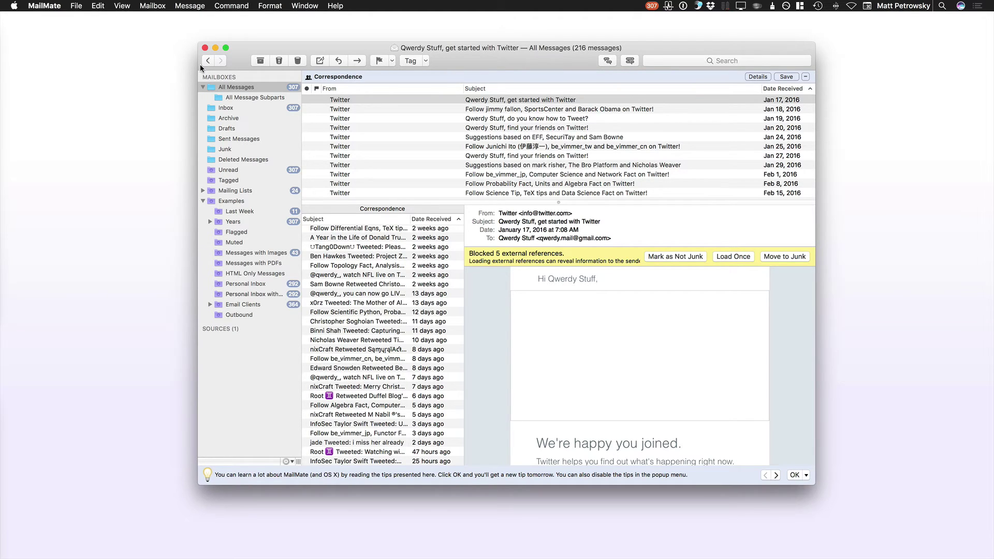
Switch to the Statistics layout and select TumblrBot (97.7%) in the Mailer Name histogram.
left_click(122, 6)
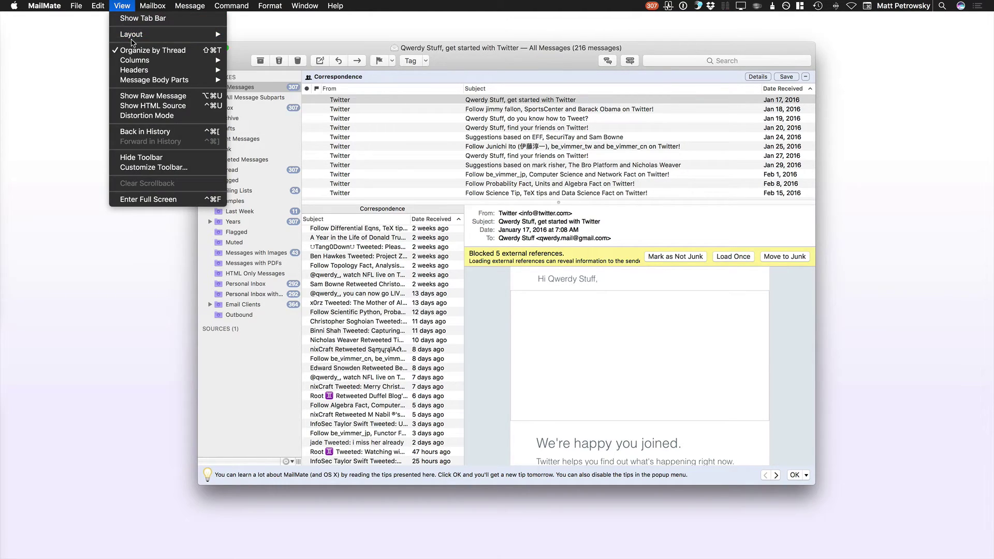
mouse_move(136, 36)
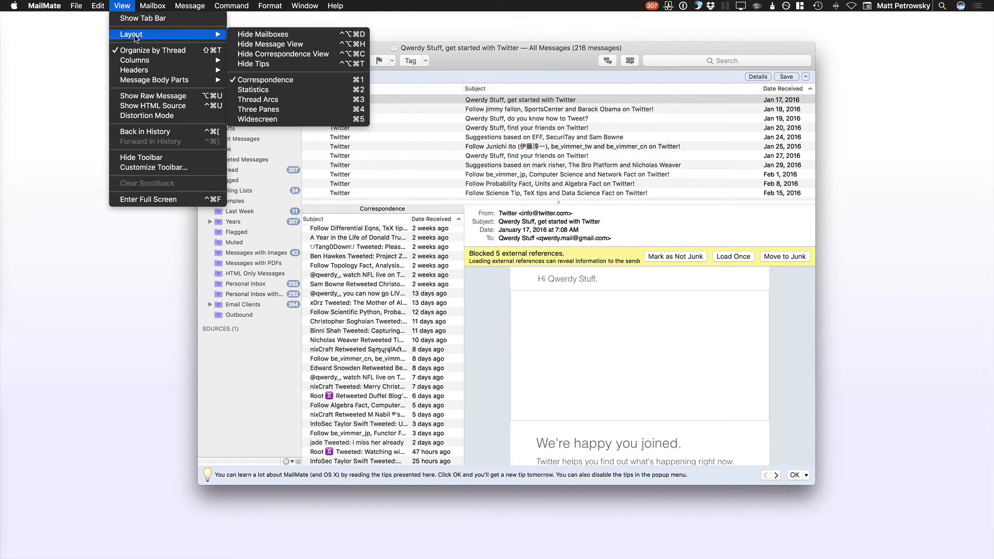
left_click(285, 91)
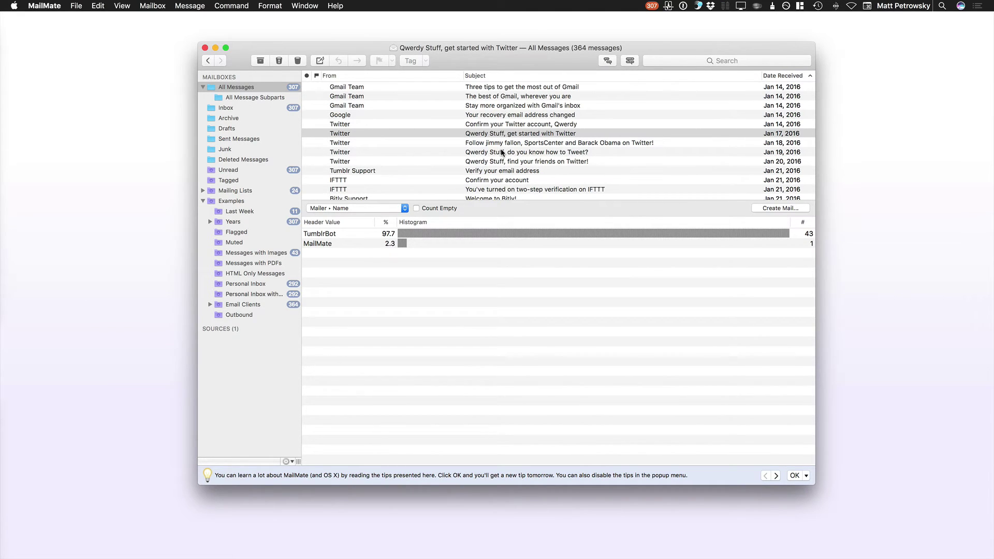
scroll(501, 151, "down", 10)
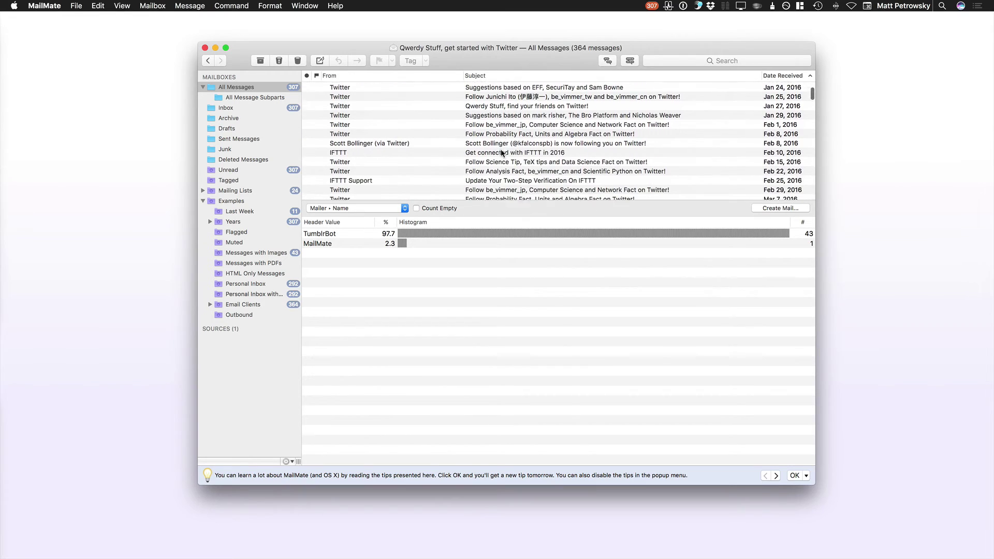
scroll(501, 153, "down", 2)
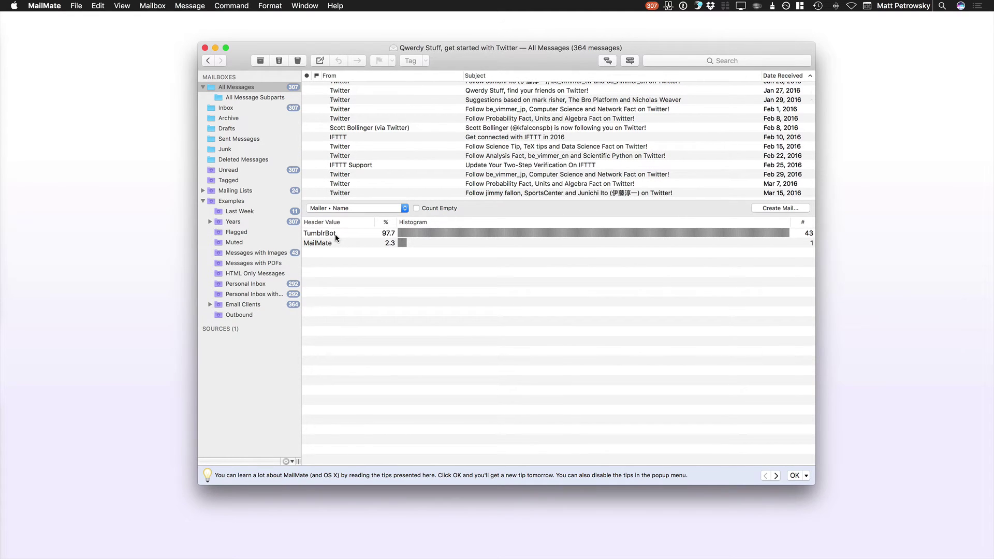
left_click(391, 236)
scroll(483, 136, "down", 5)
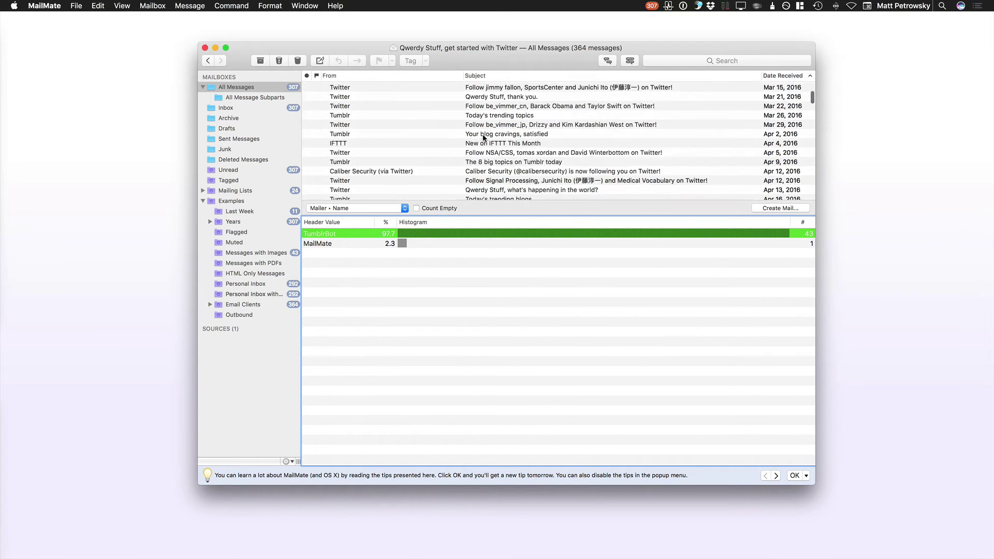
scroll(483, 136, "down", 10)
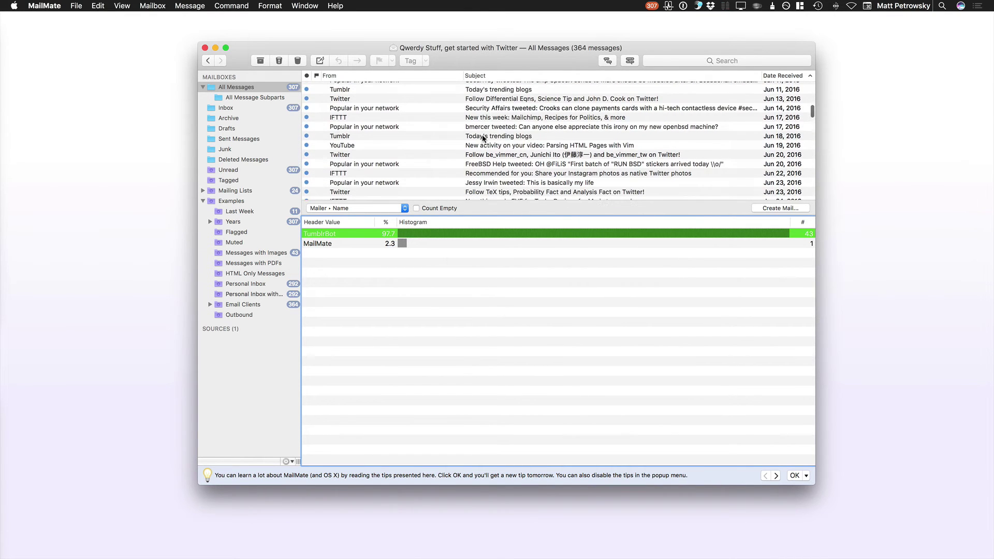
scroll(483, 137, "down", 5)
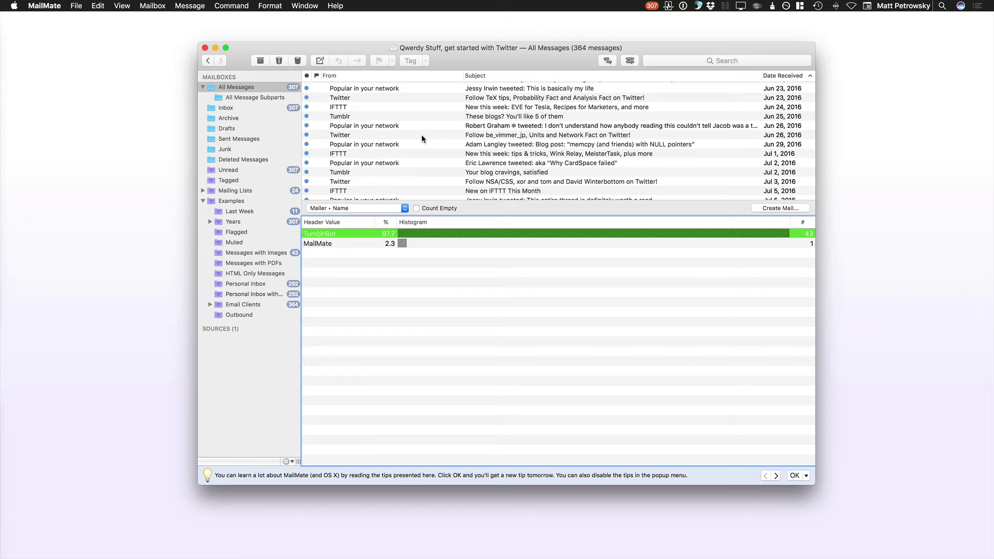
Sort the message list by sender and scroll to the Tumblr messages.
left_click(377, 76)
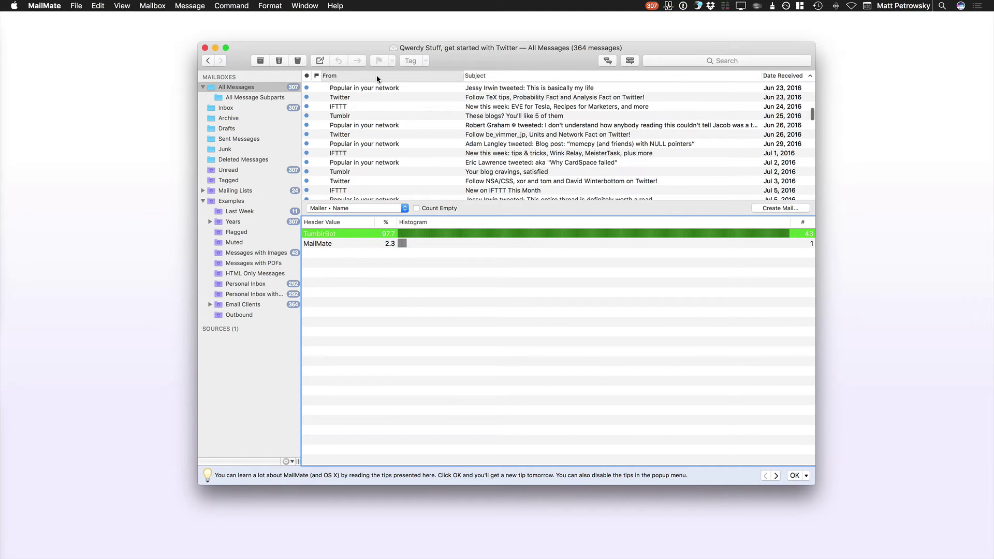
scroll(393, 96, "down", 15)
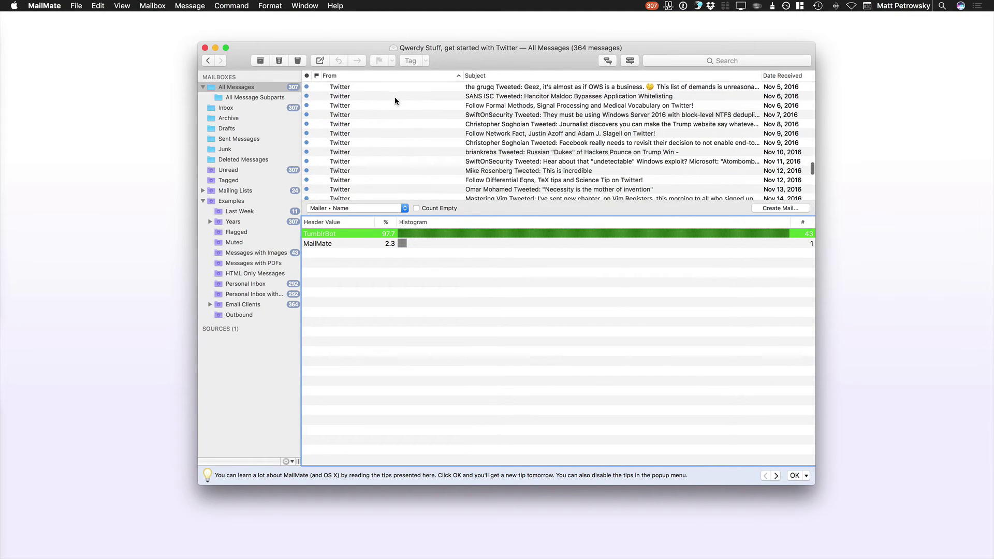
scroll(395, 103, "down", 15)
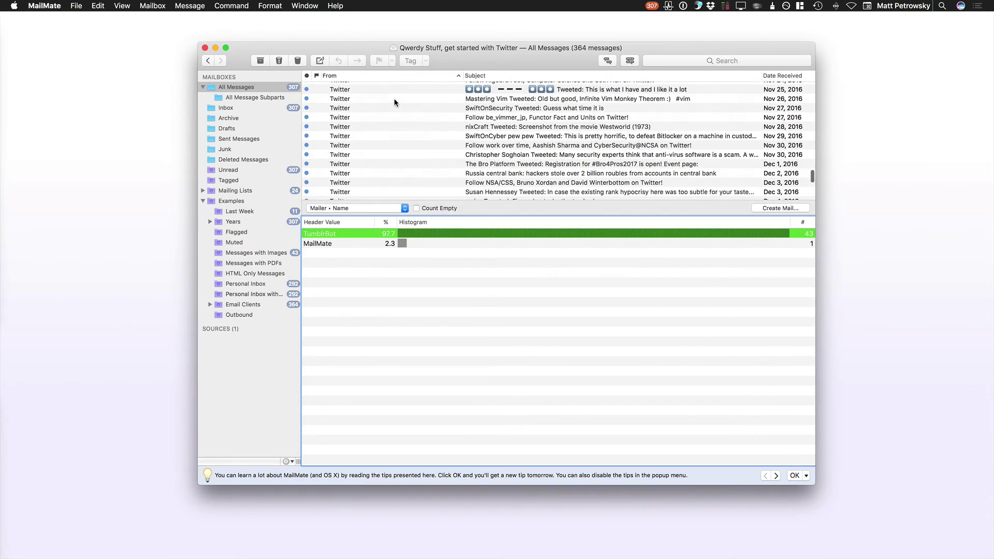
scroll(395, 102, "down", 5)
scroll(394, 103, "up", 15)
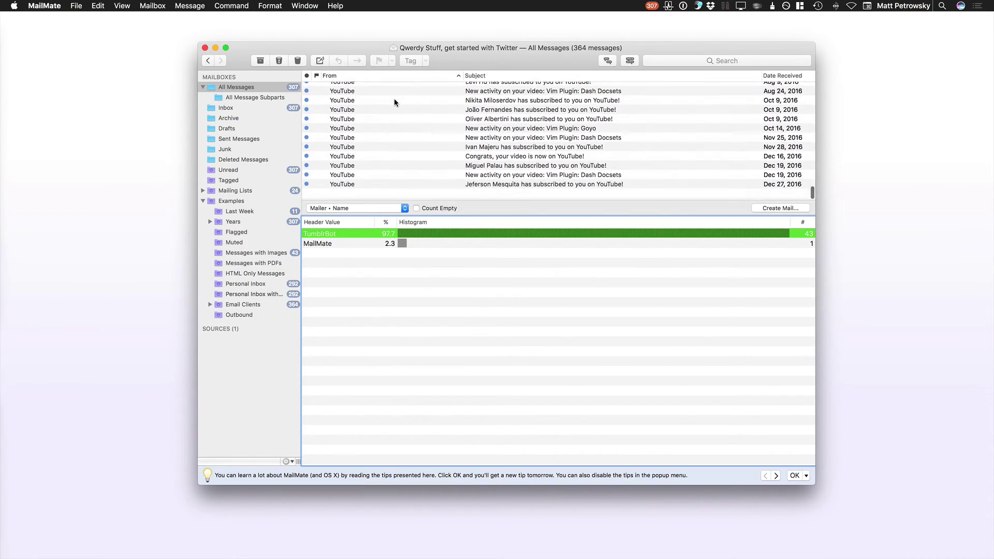
scroll(394, 102, "up", 20)
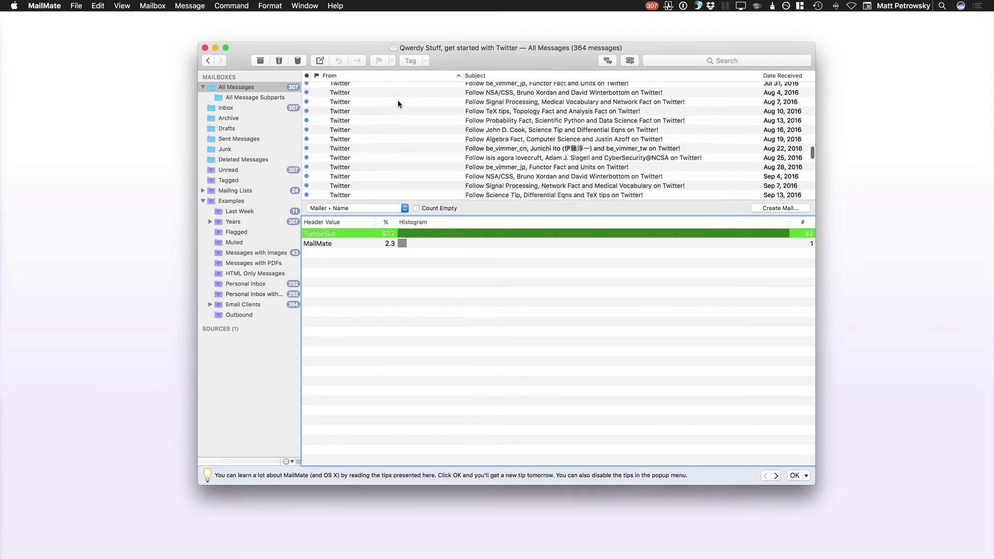
scroll(398, 103, "up", 10)
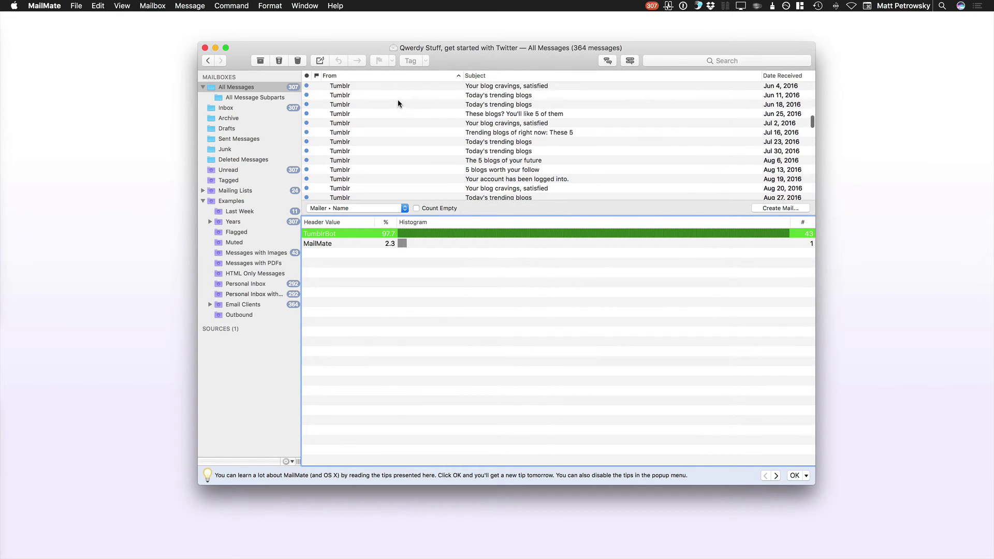
Select the Jun 11 to Aug 19 Tumblr messages, then only the Aug 20 one.
left_click(377, 96)
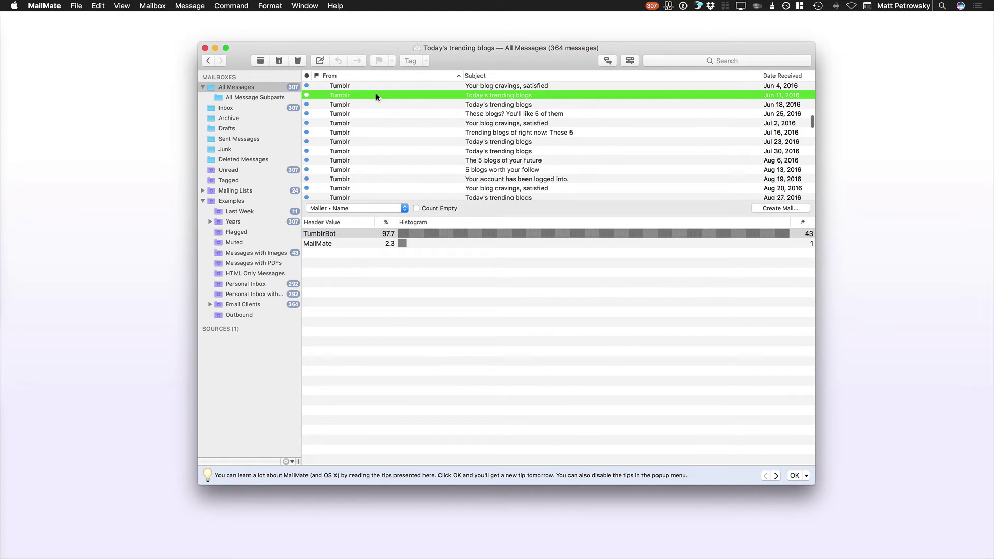
left_click(387, 179, "shift")
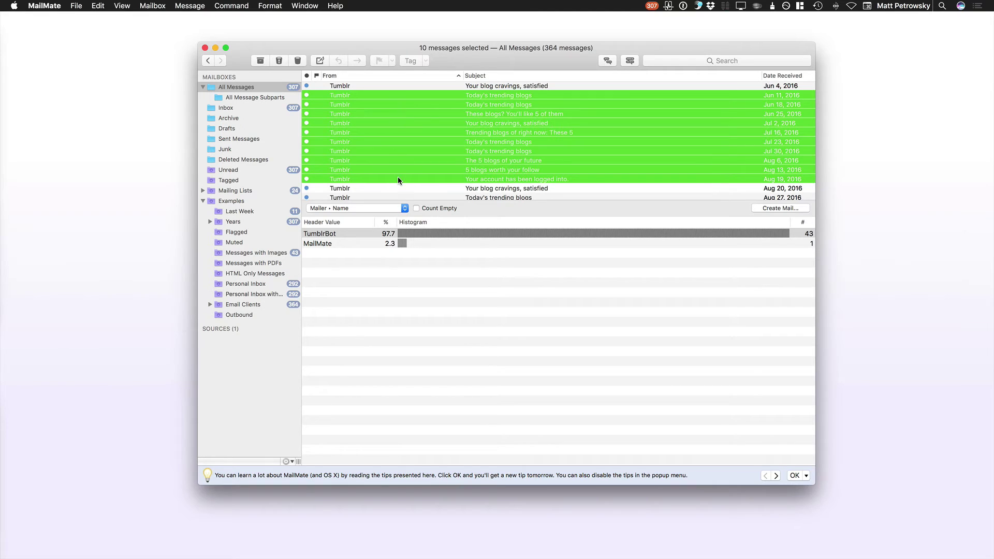
left_click(397, 188)
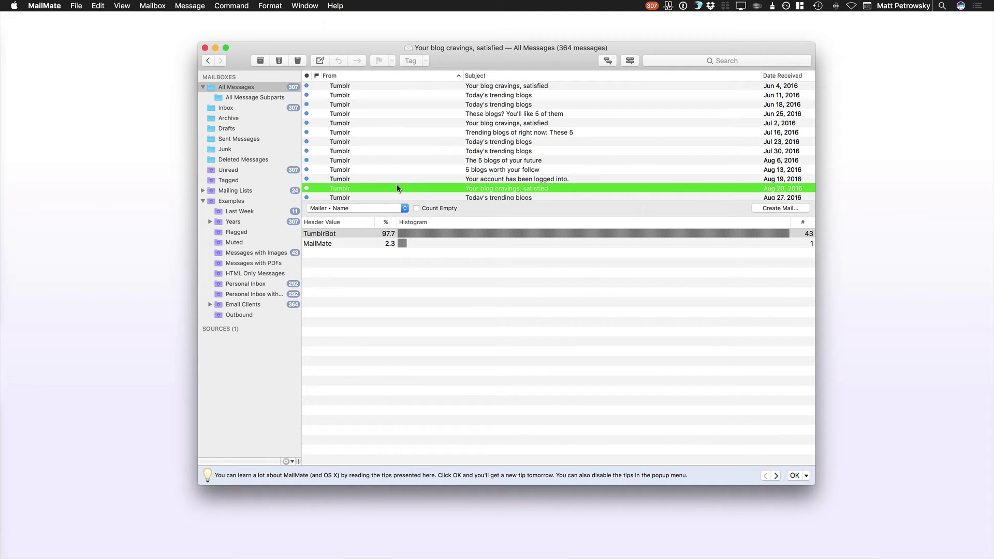
Open the Aug 20 Tumblr message in its own window, move it, then close it.
double_click(398, 188)
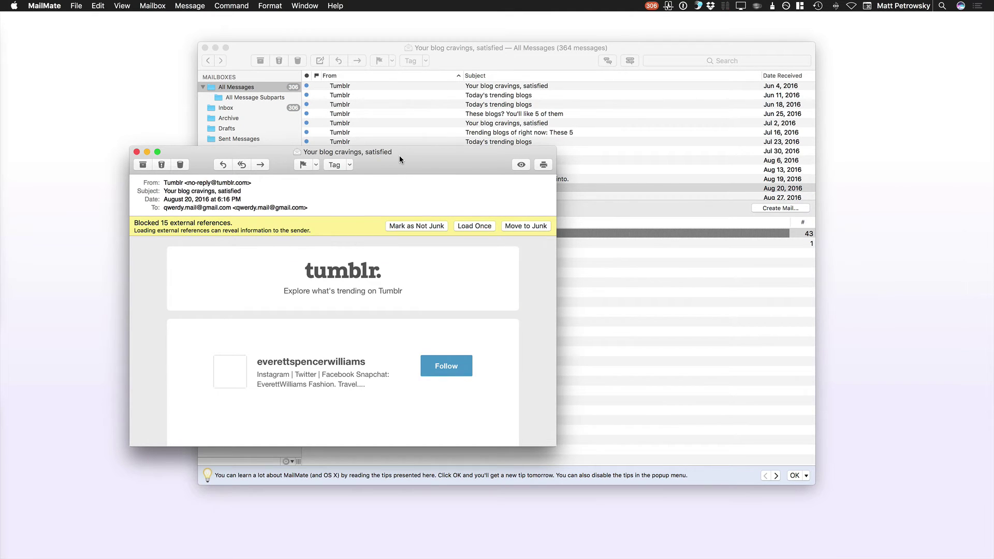
left_click_drag(399, 156, 768, 94)
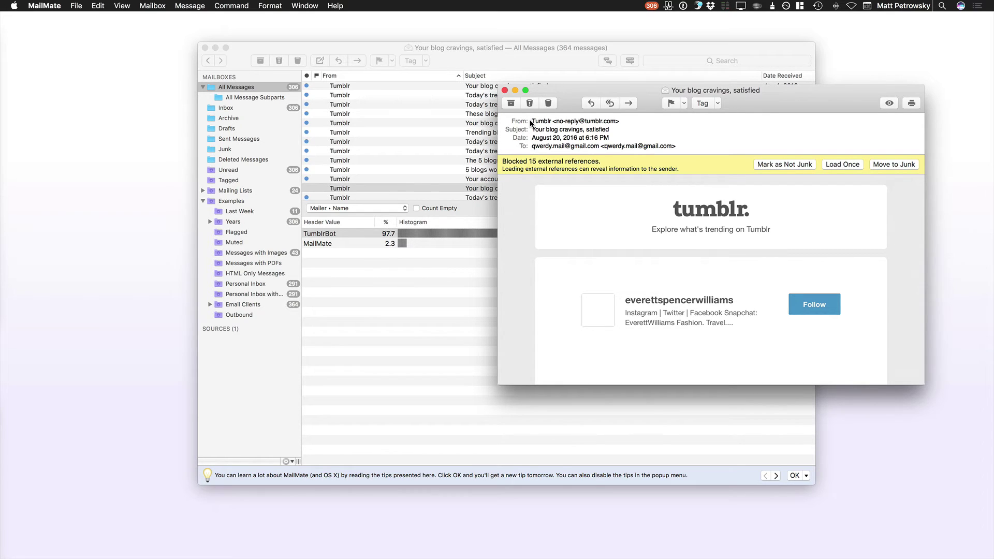
left_click(505, 91)
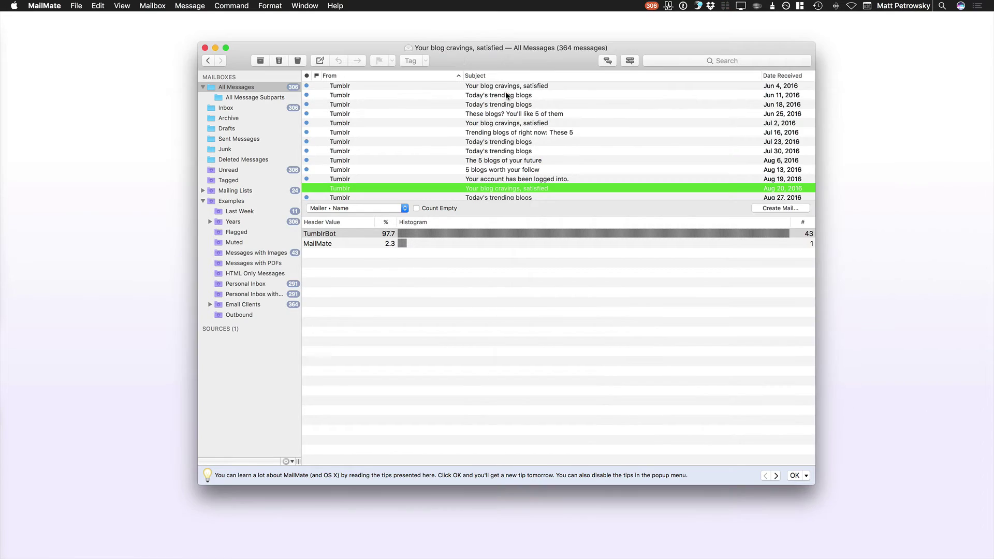
Open the six Tumblr messages from Jul 2 to Aug 13 in one enlarged viewer.
left_click(418, 123)
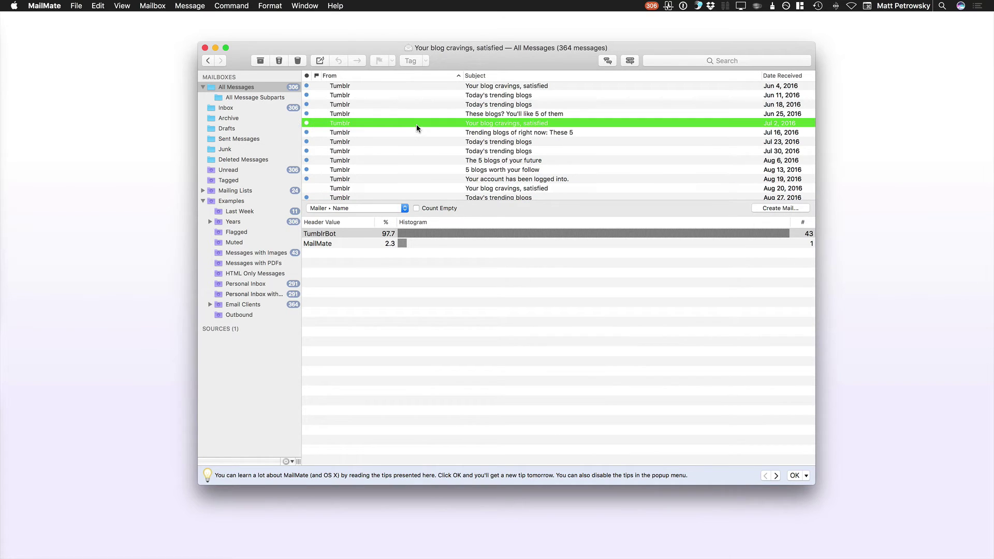
left_click(417, 170, "shift")
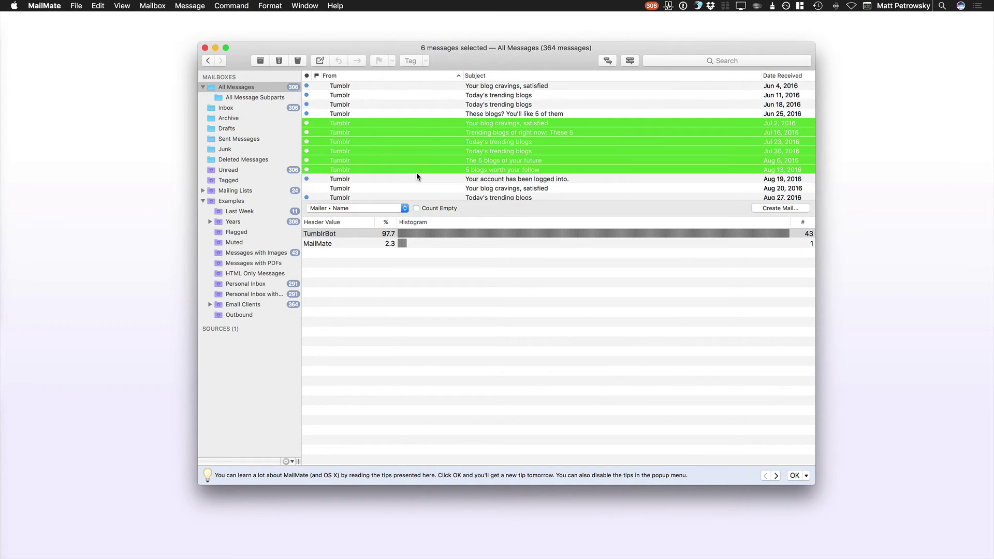
key("super+o")
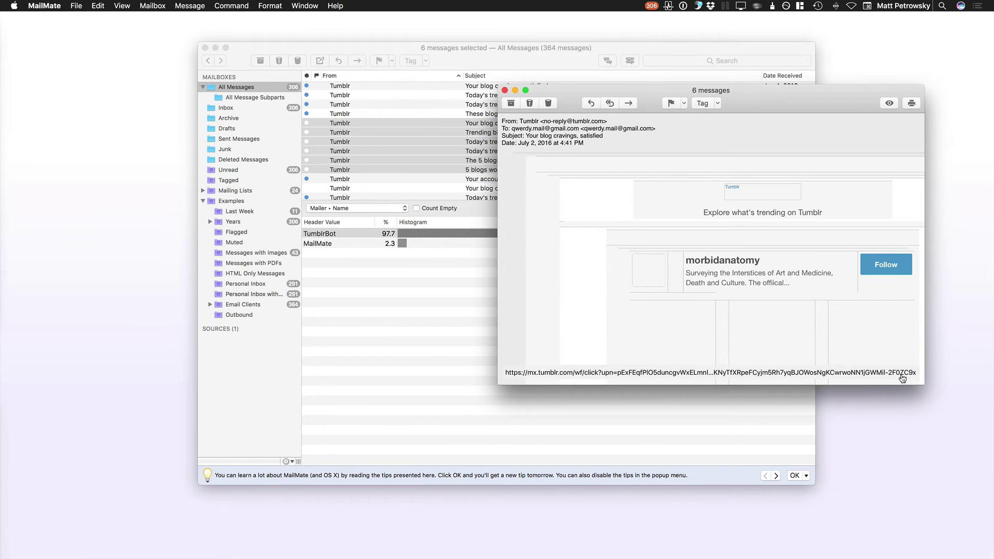
left_click_drag(924, 384, 926, 503)
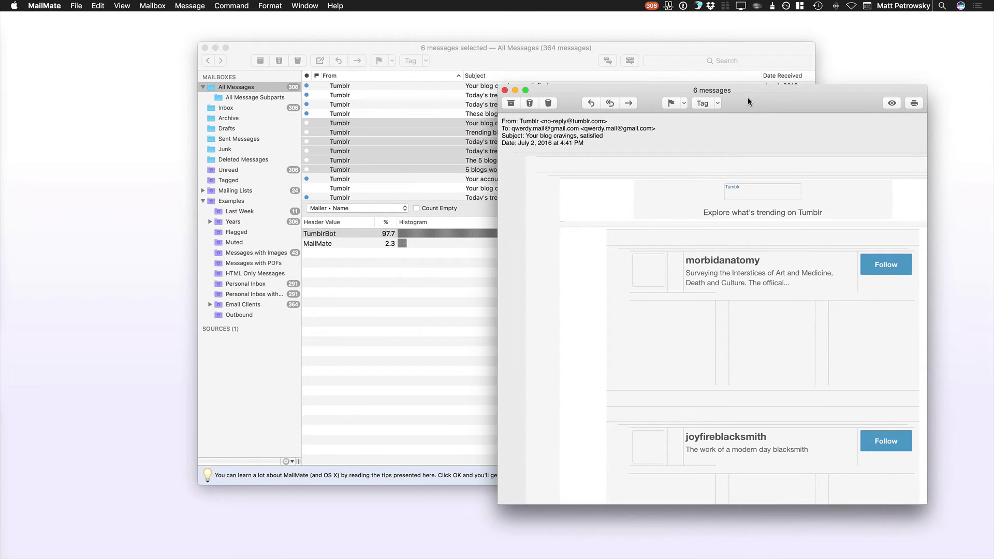
left_click_drag(733, 101, 730, 52)
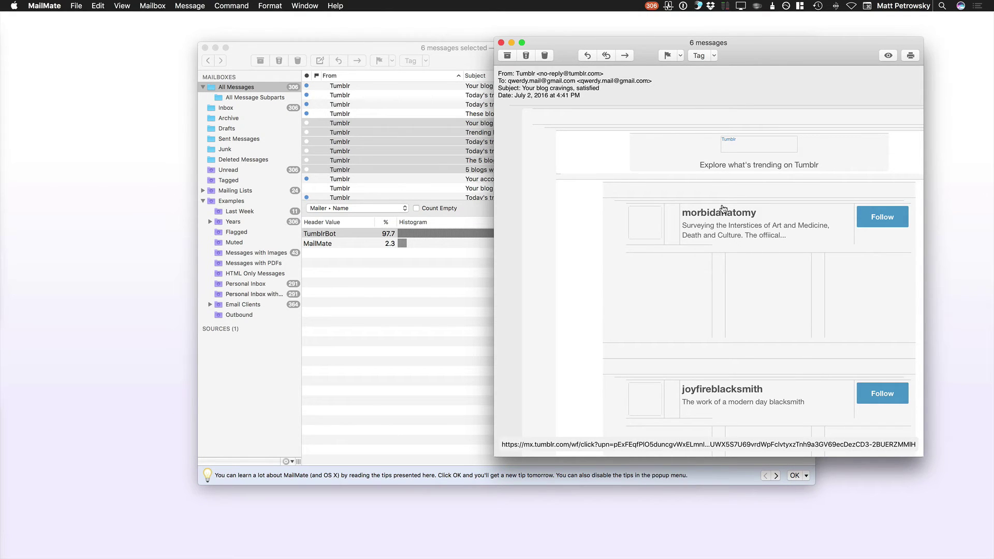
Scroll through the stacked messages down to the July 23 'Today's trending blogs' email.
scroll(724, 209, "down", 5)
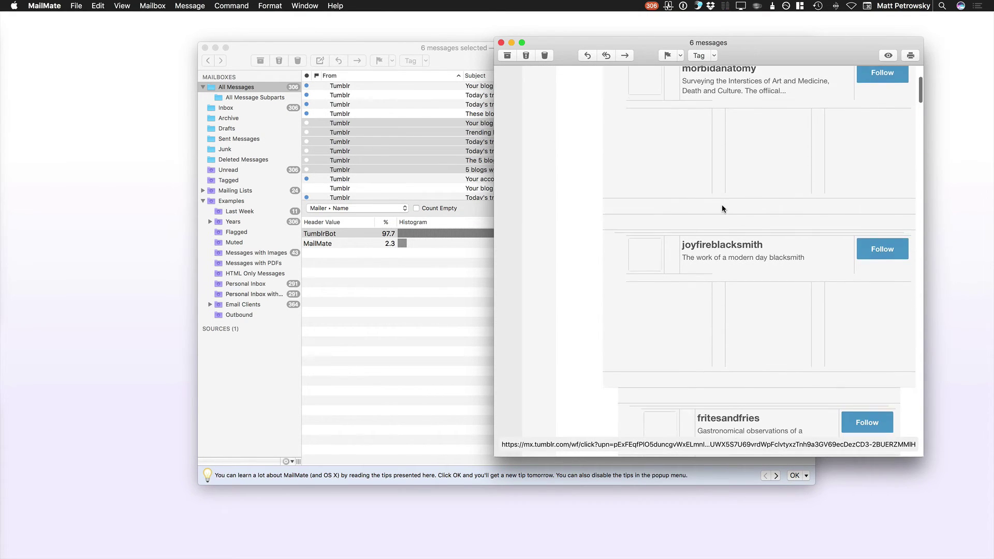
scroll(723, 209, "down", 4)
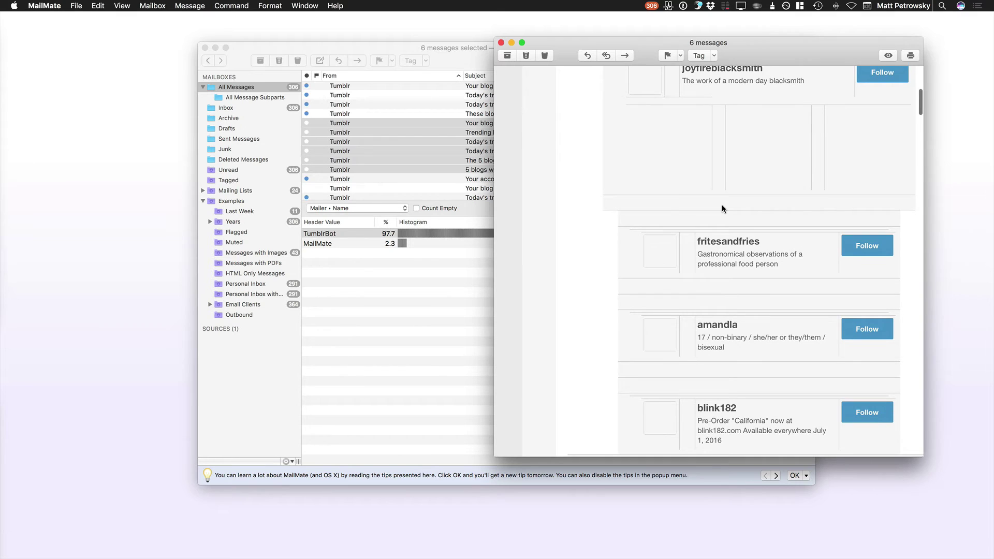
scroll(722, 208, "down", 5)
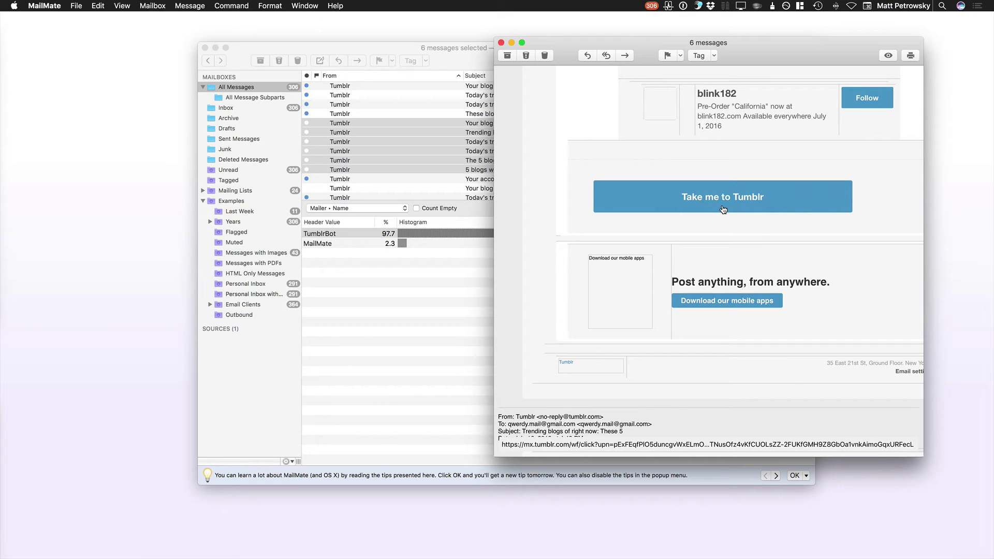
scroll(724, 209, "down", 5)
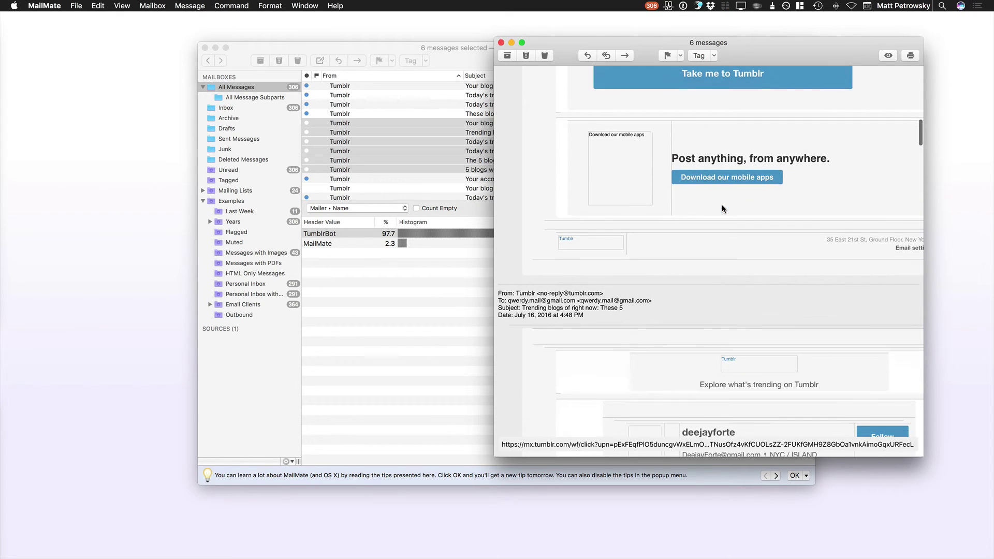
scroll(723, 209, "down", 6)
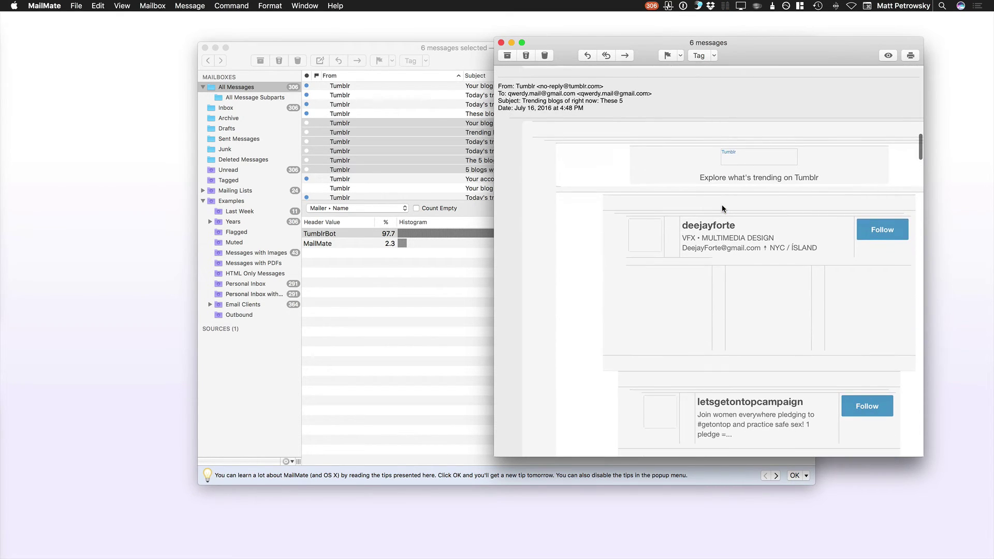
scroll(723, 209, "down", 4)
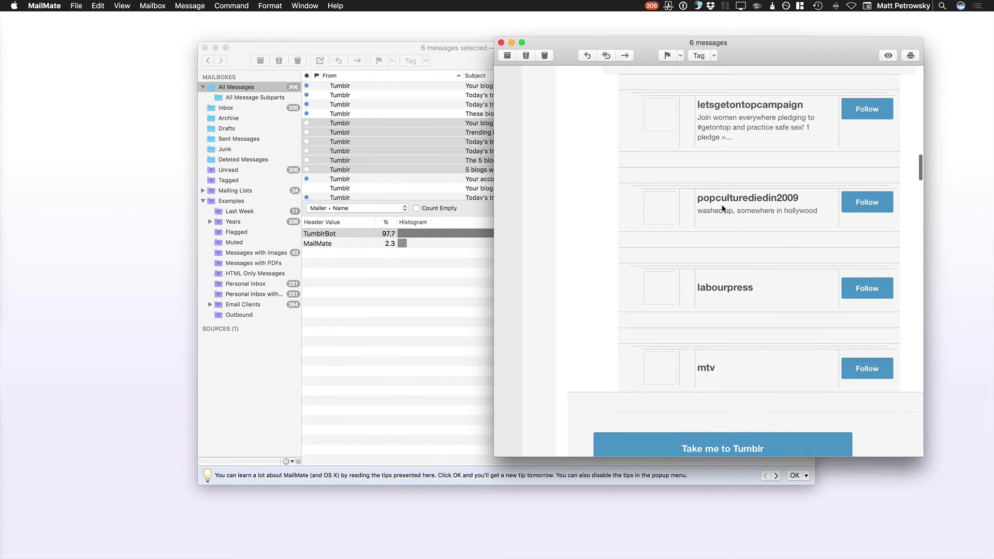
scroll(723, 209, "down", 6)
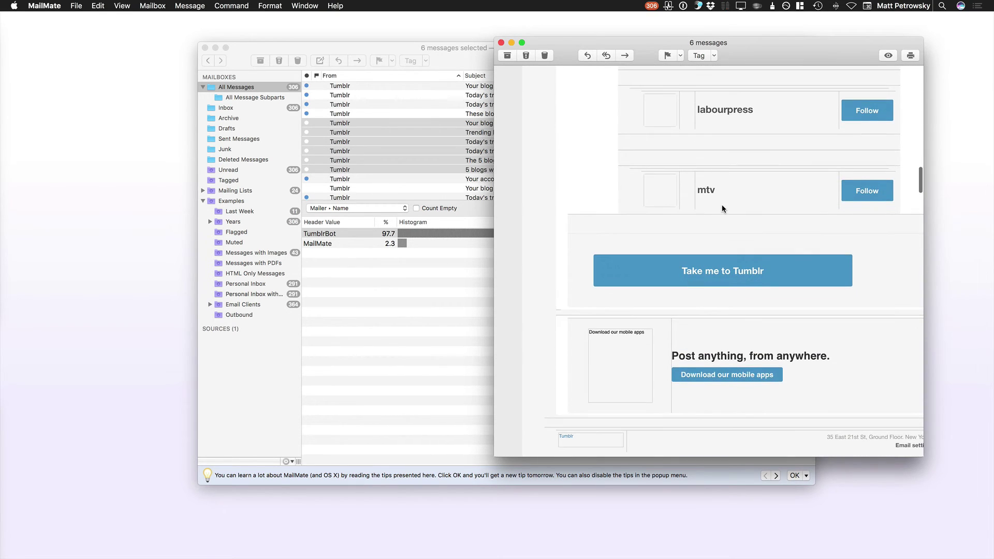
scroll(722, 209, "down", 5)
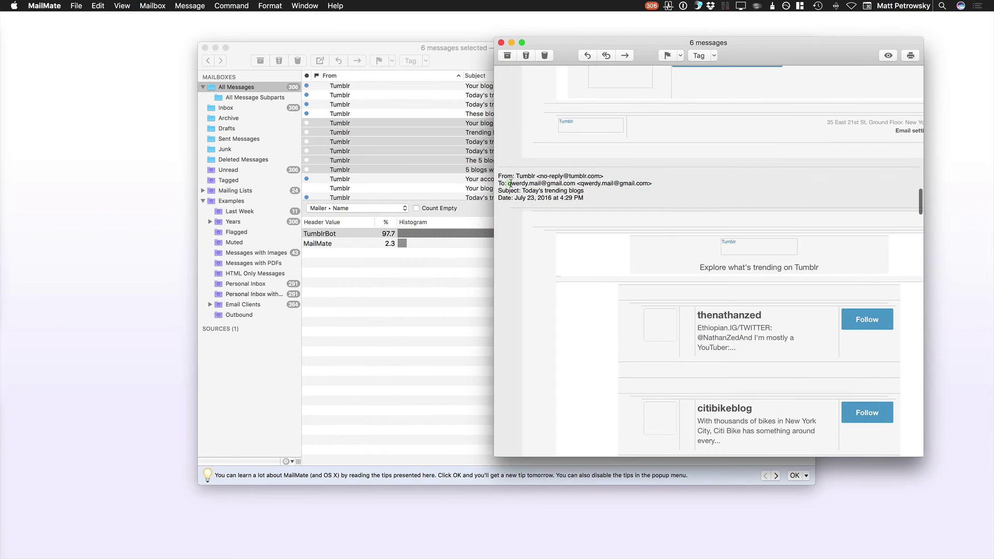
Select the recipient's address in the viewer's To: header.
left_click_drag(508, 184, 578, 183)
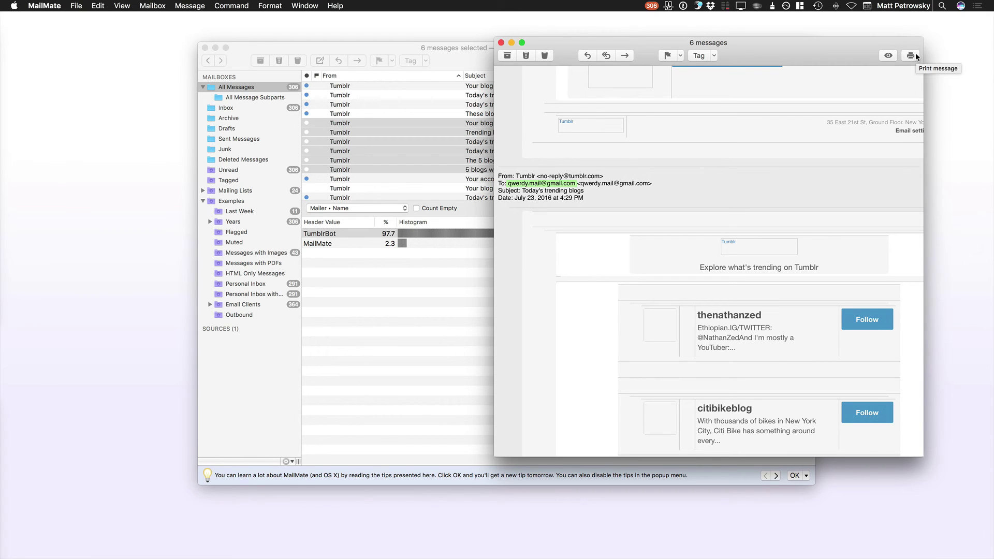
Close the six-message viewer, select the Jun 18 trending blogs email, and switch to Thread Arcs.
left_click(502, 42)
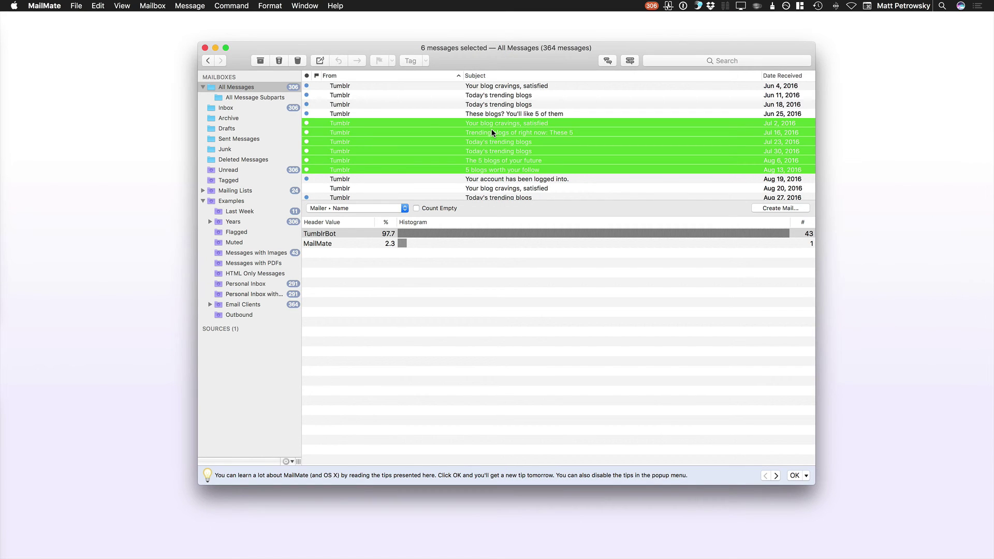
left_click(487, 105)
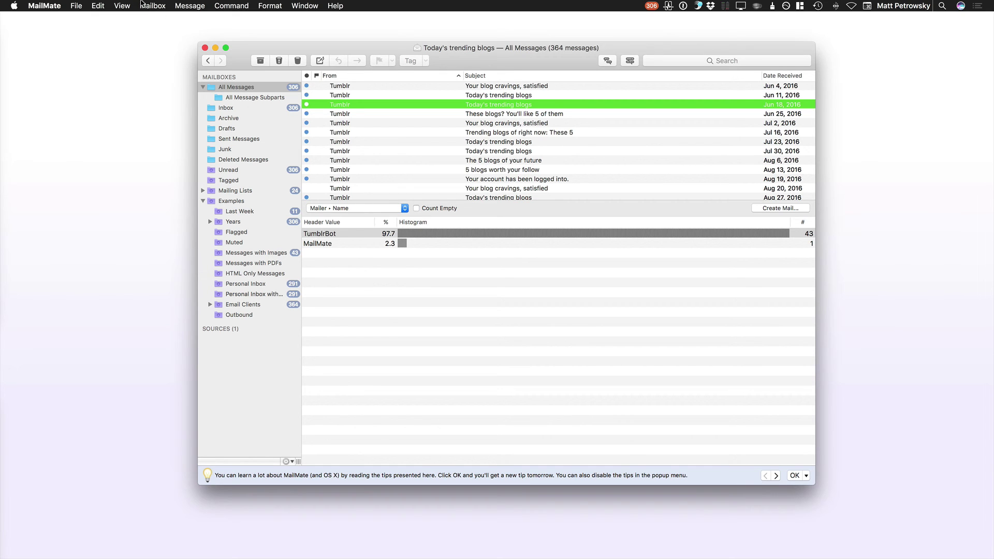
left_click(123, 6)
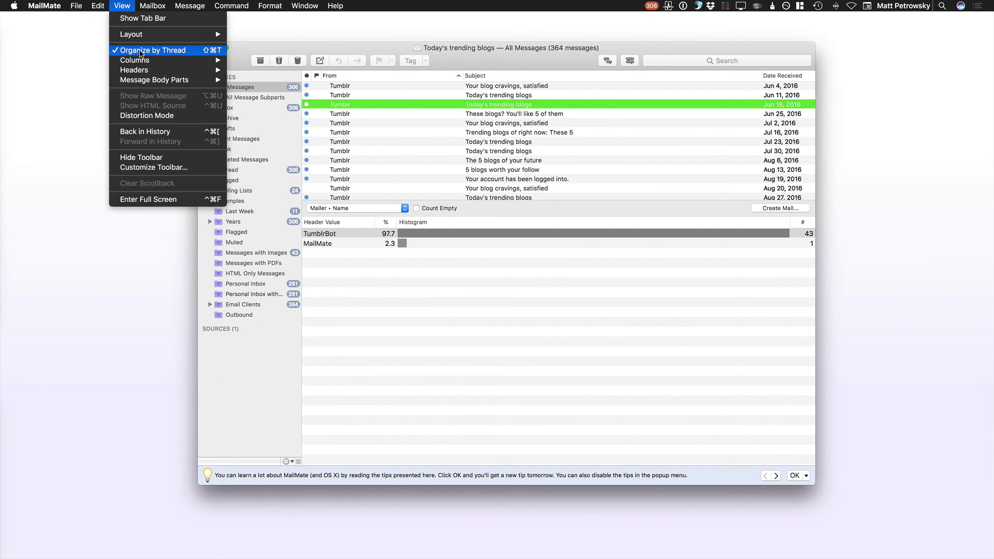
mouse_move(145, 35)
left_click(258, 80)
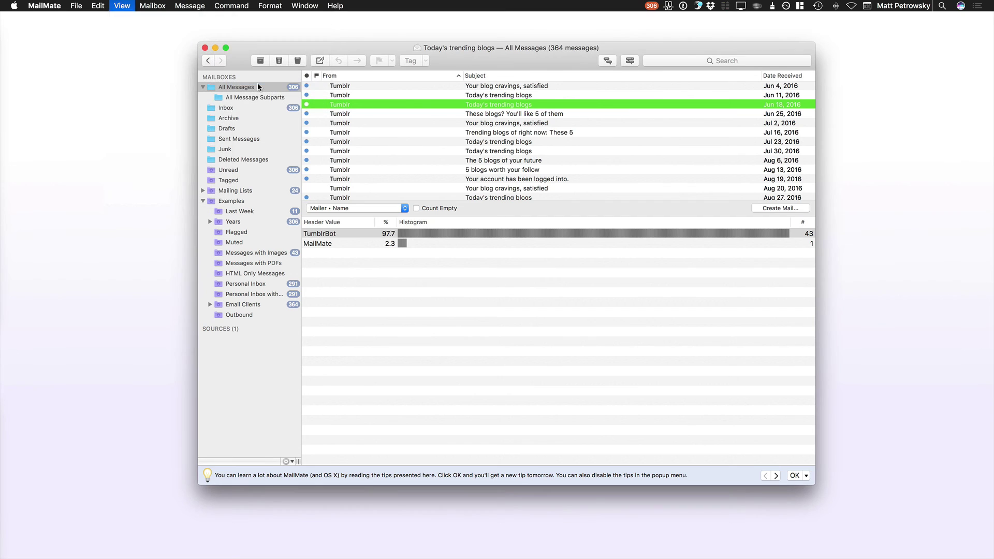
Change the layout from Thread Arcs to Three Panes.
left_click(122, 6)
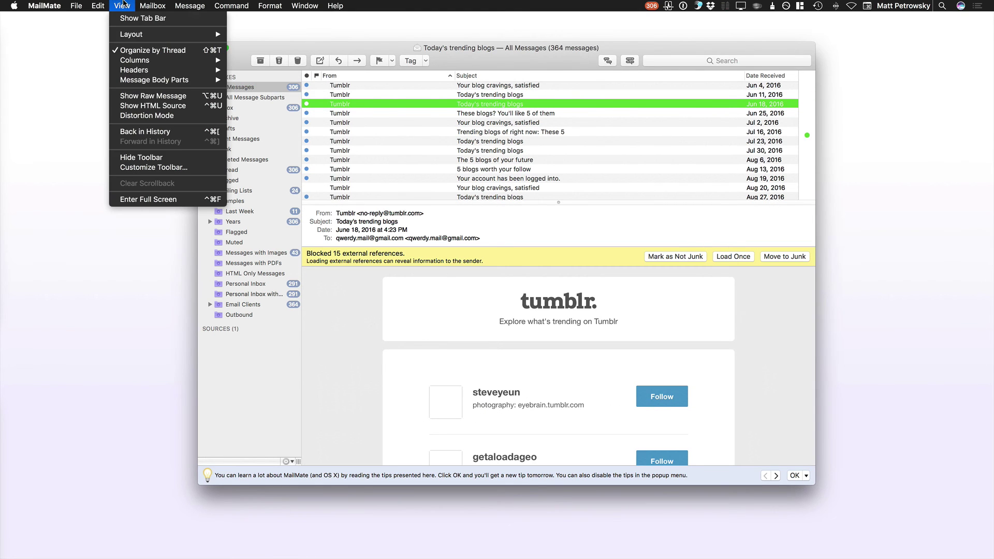
mouse_move(142, 36)
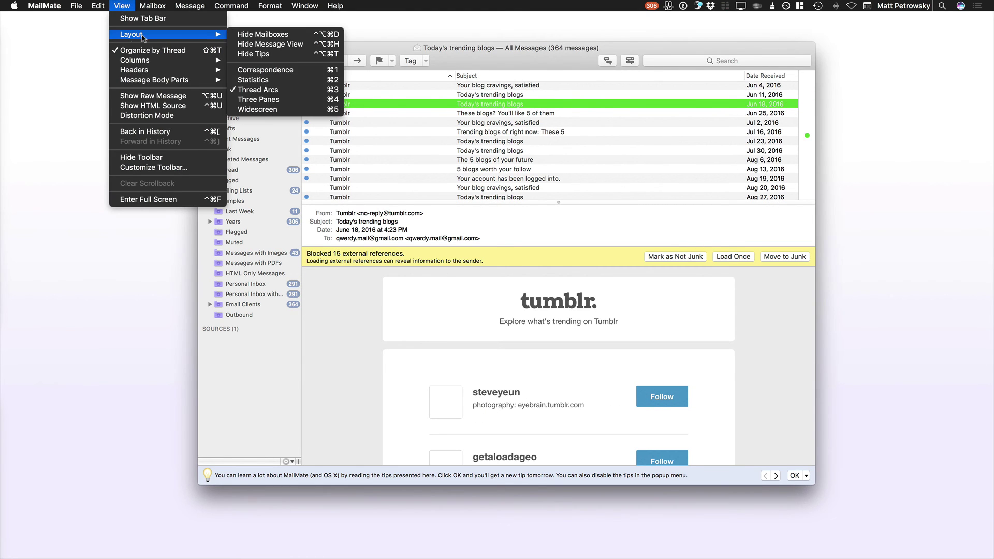
left_click(264, 99)
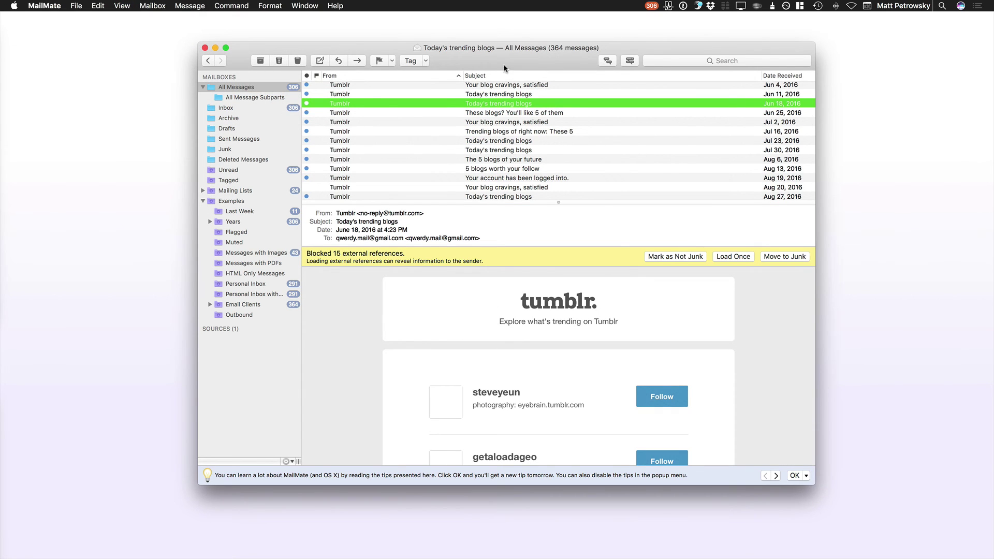
Enlarge the mail window and read individual Tumblr messages from Jun 11 to Aug 6.
left_click_drag(504, 63, 459, 59)
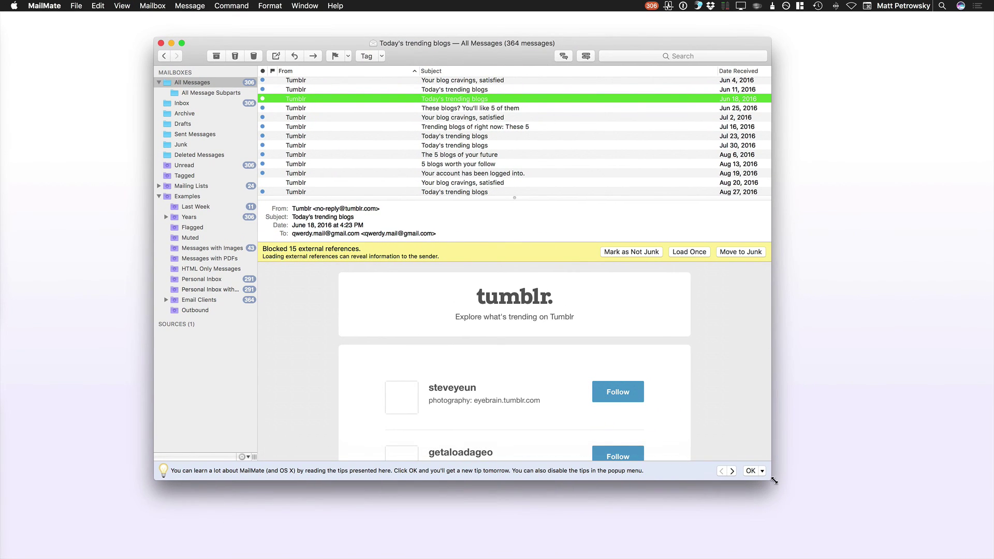
left_click_drag(772, 480, 905, 508)
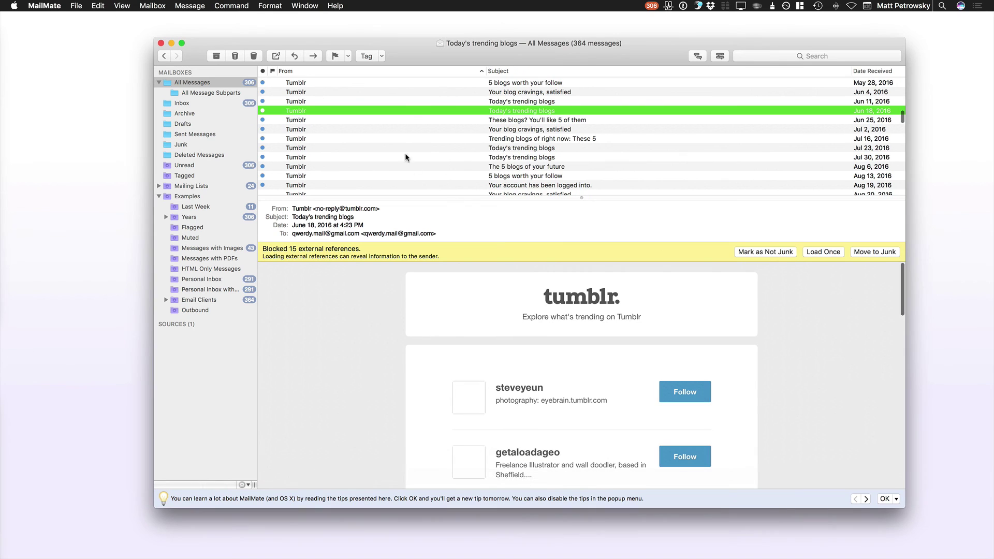
left_click(399, 136)
left_click(409, 104)
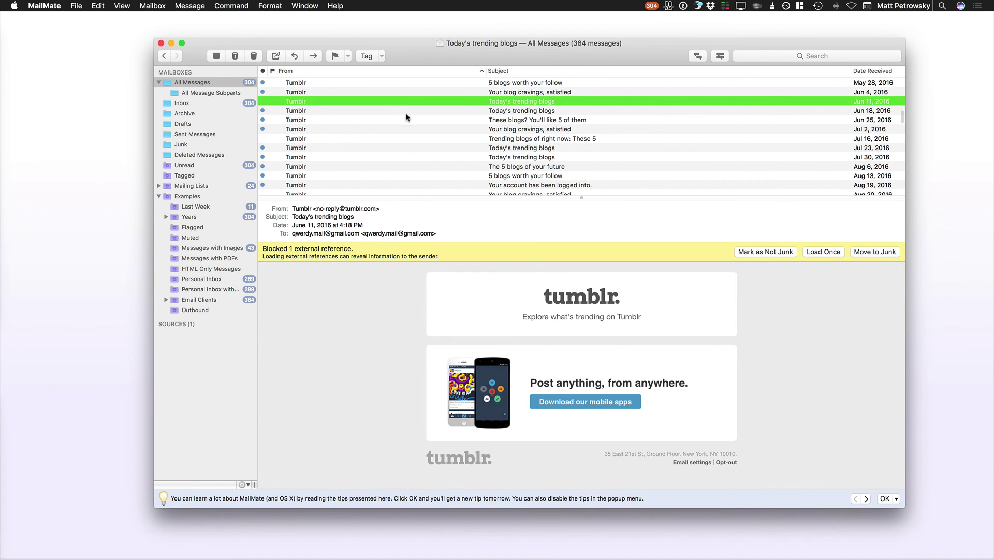
left_click(405, 136)
left_click(405, 130, "shift")
left_click(406, 156)
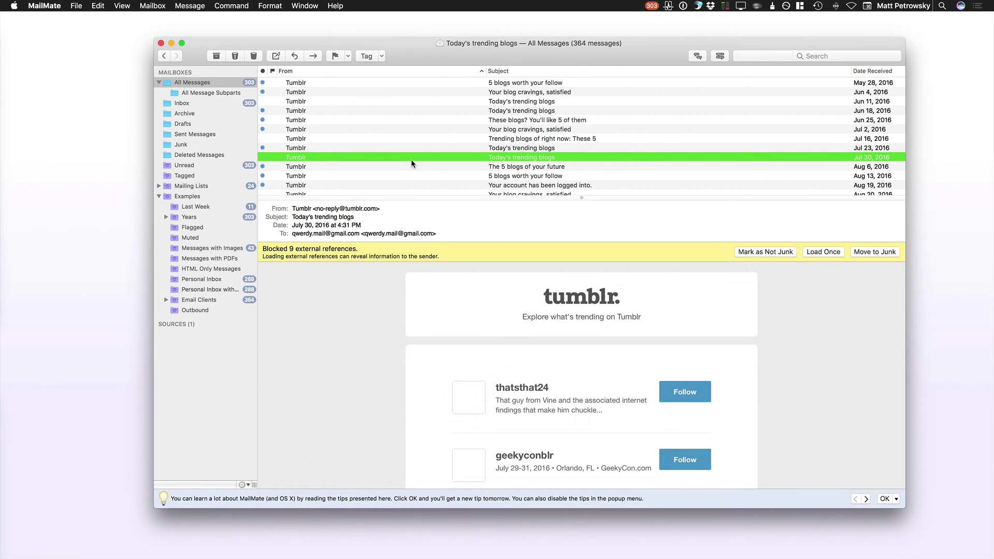
left_click(406, 168)
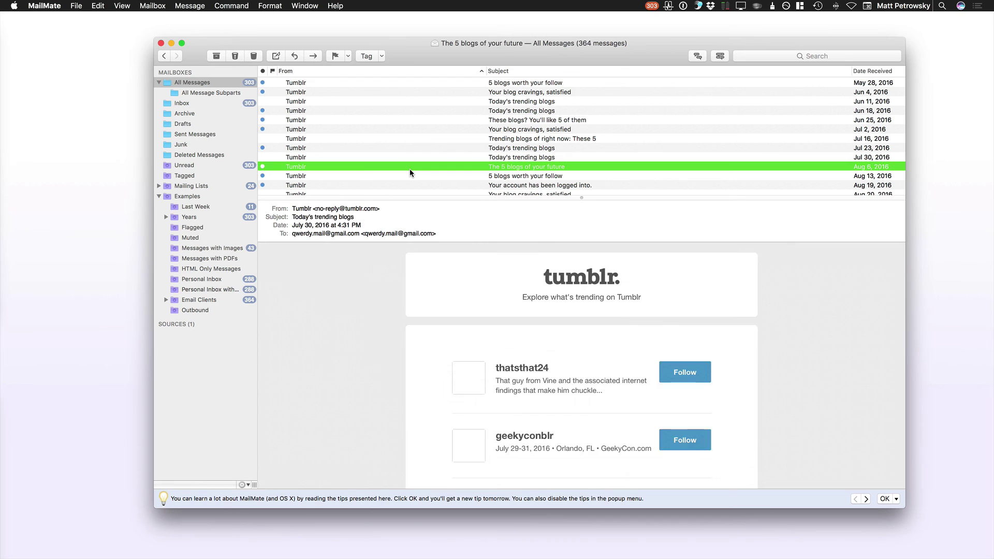
Select the six messages from Jun 25 to Aug 6 and scroll their combined preview.
left_click(362, 121, "shift")
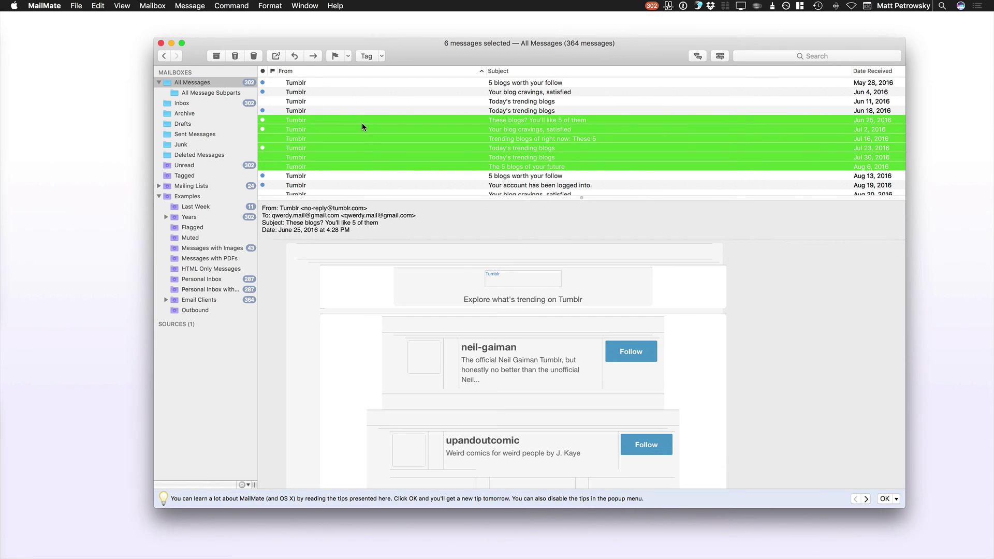
scroll(462, 264, "down", 10)
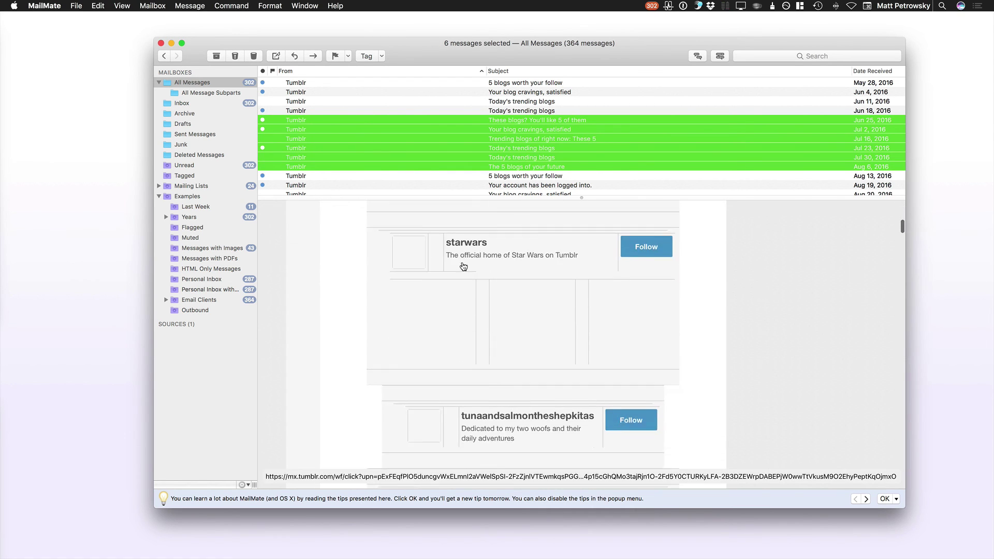
scroll(463, 267, "down", 15)
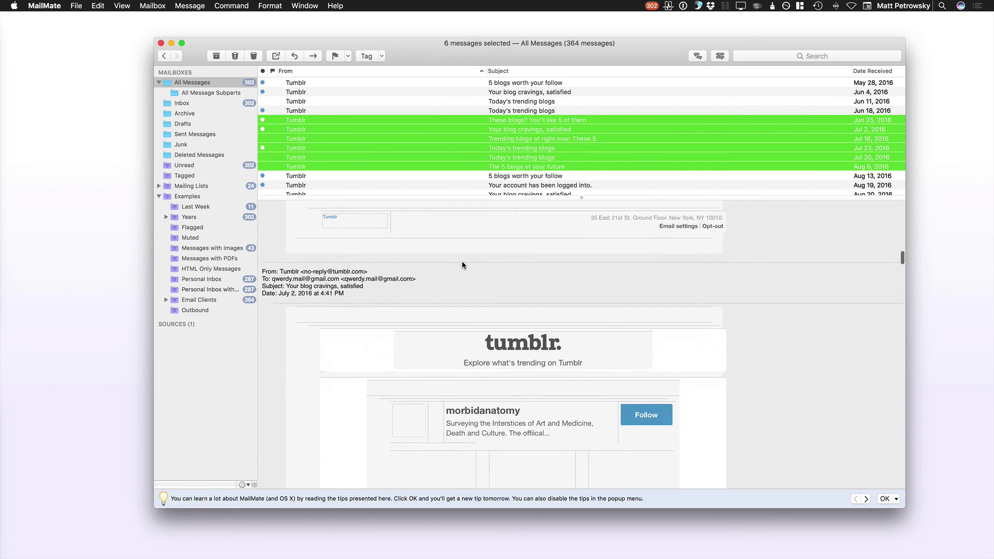
scroll(464, 267, "down", 5)
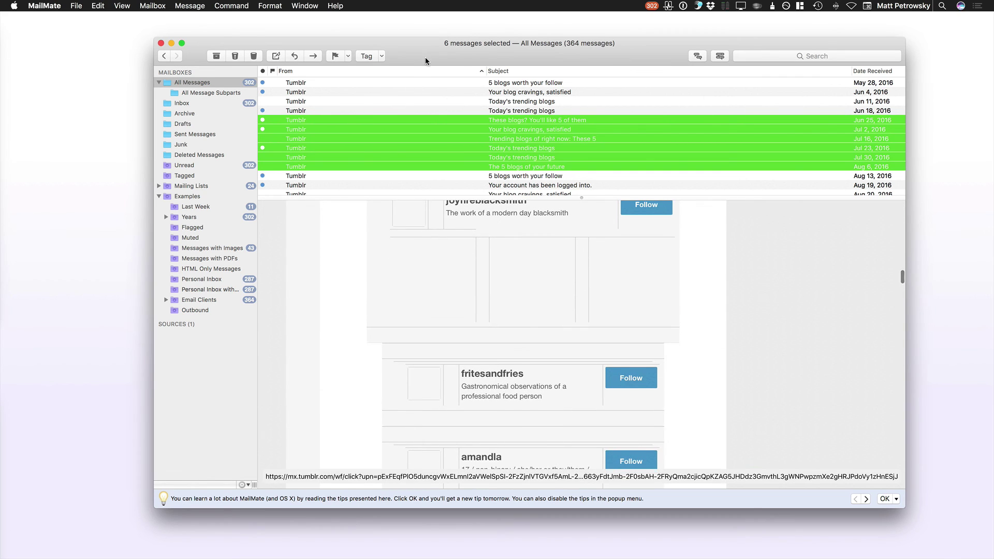
Move the mail window to the top-left and switch to the Widescreen layout.
left_click_drag(426, 60, 348, 54)
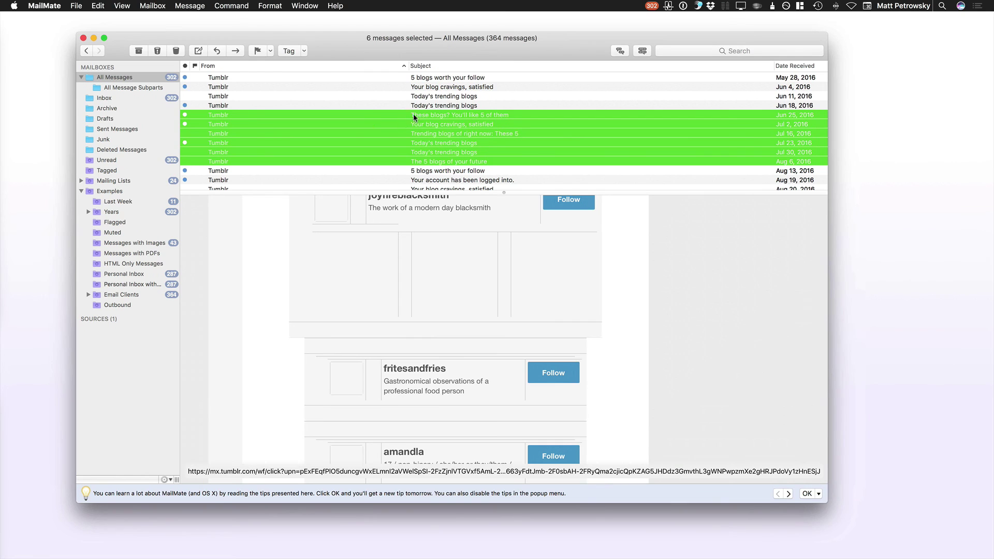
left_click_drag(444, 44, 380, 37)
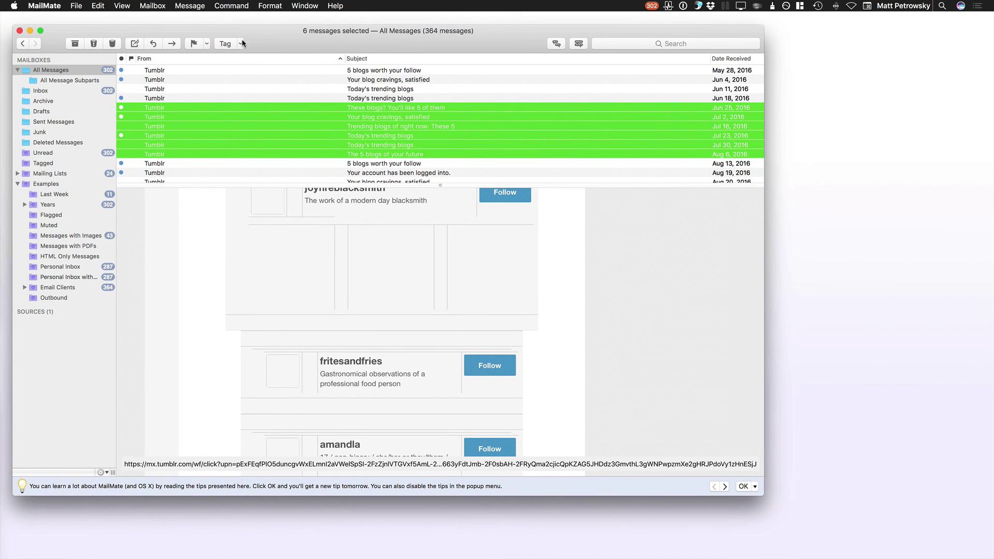
left_click(122, 5)
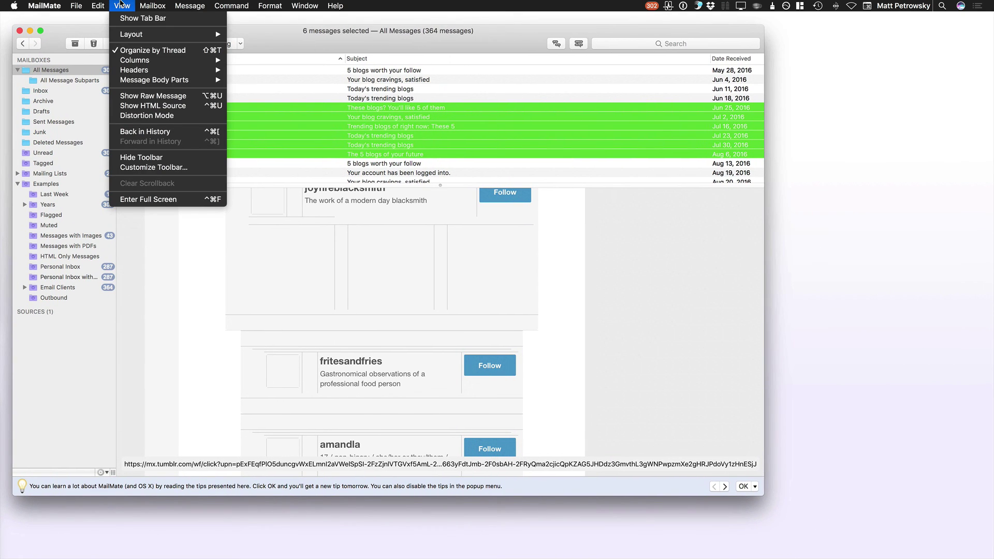
mouse_move(149, 60)
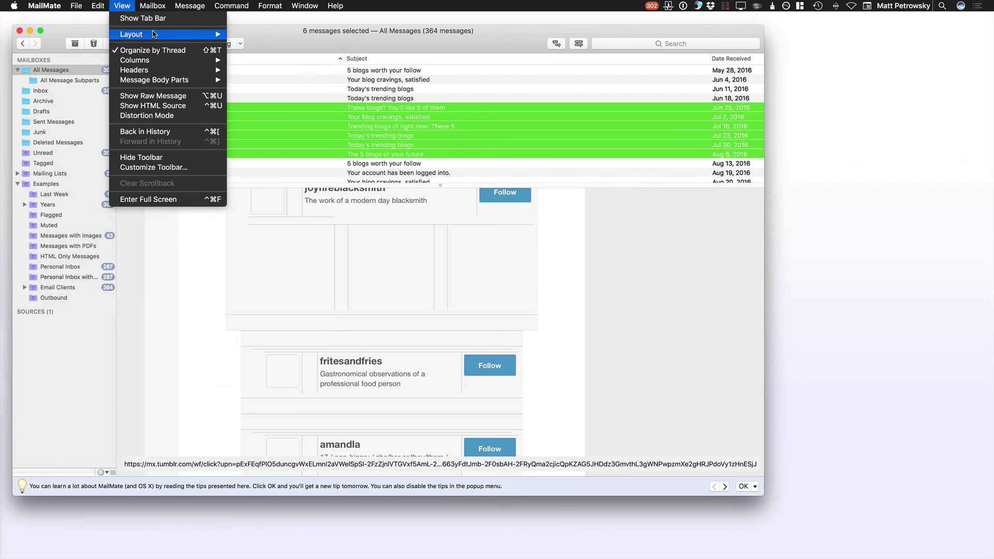
mouse_move(153, 34)
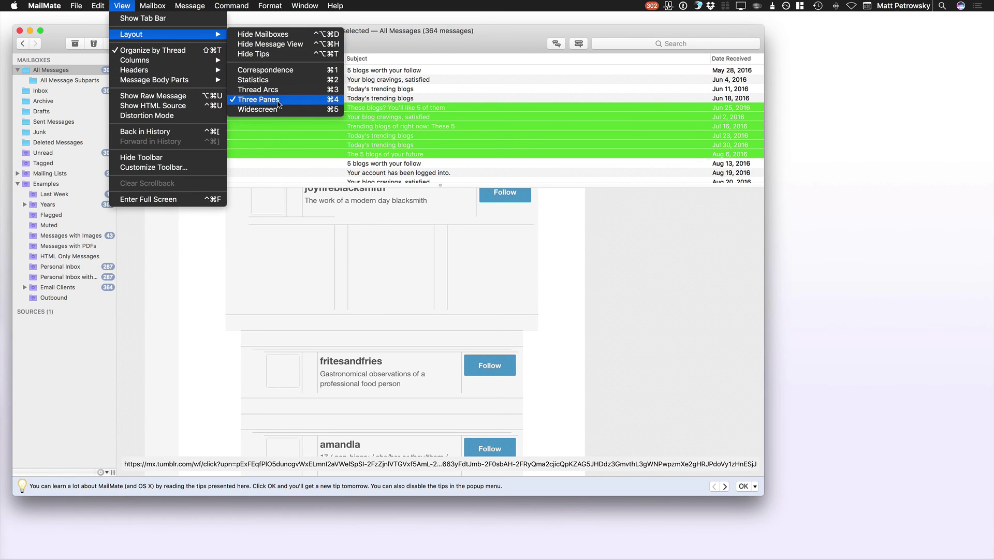
left_click(275, 107)
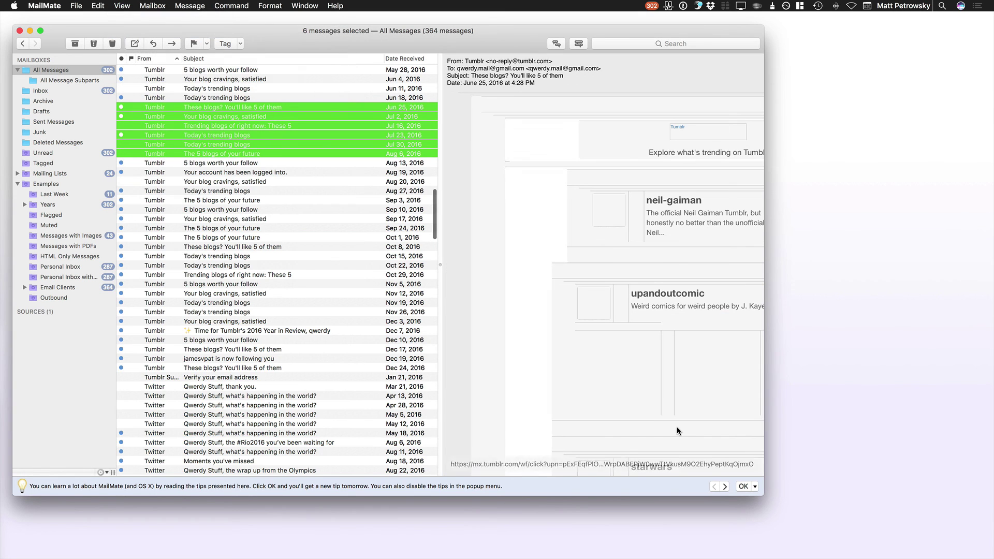
Enlarge the window, widen the preview, and read the Sep 17 'Your blog cravings, satisfied' message.
left_click_drag(799, 500, 948, 516)
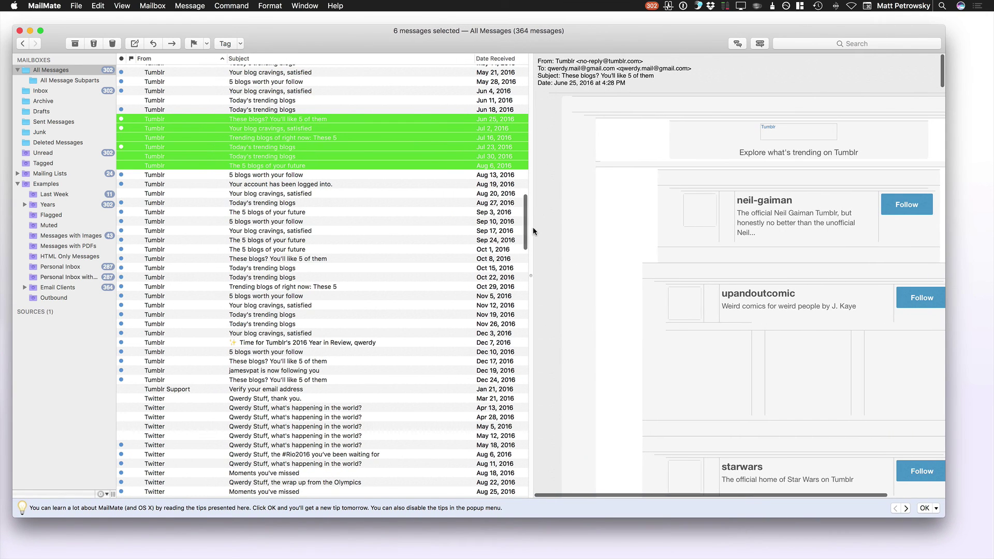
left_click_drag(525, 229, 502, 229)
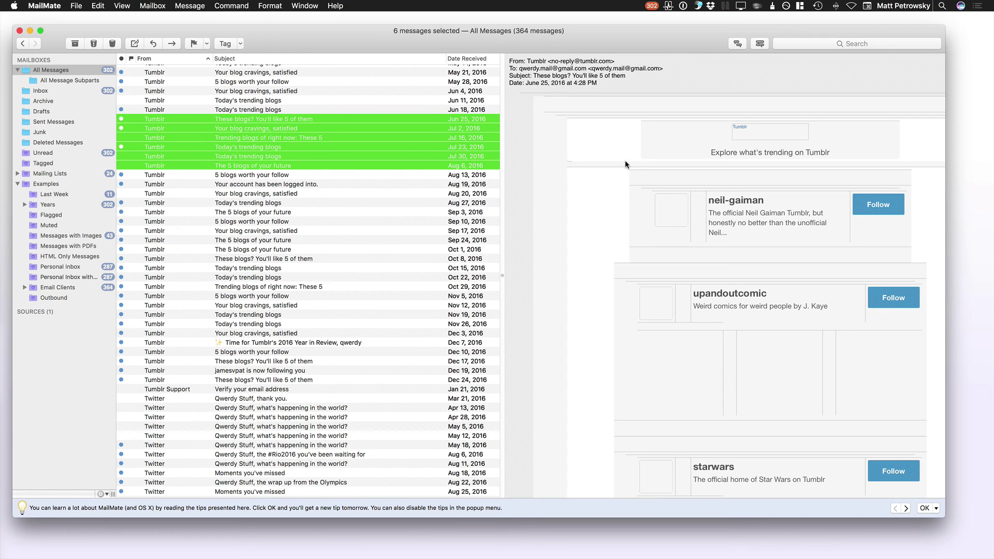
left_click(312, 229)
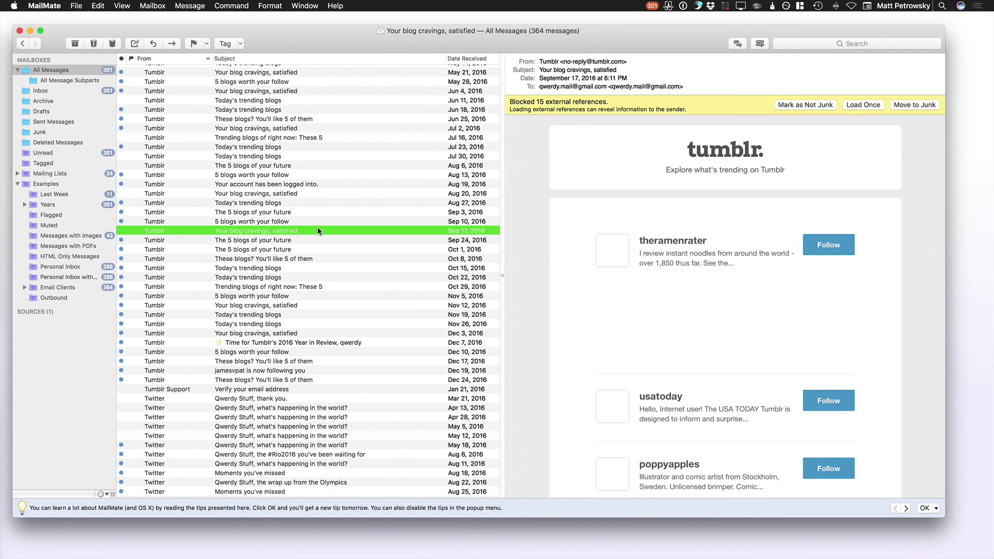
scroll(318, 226, "down", 5)
scroll(319, 229, "down", 10)
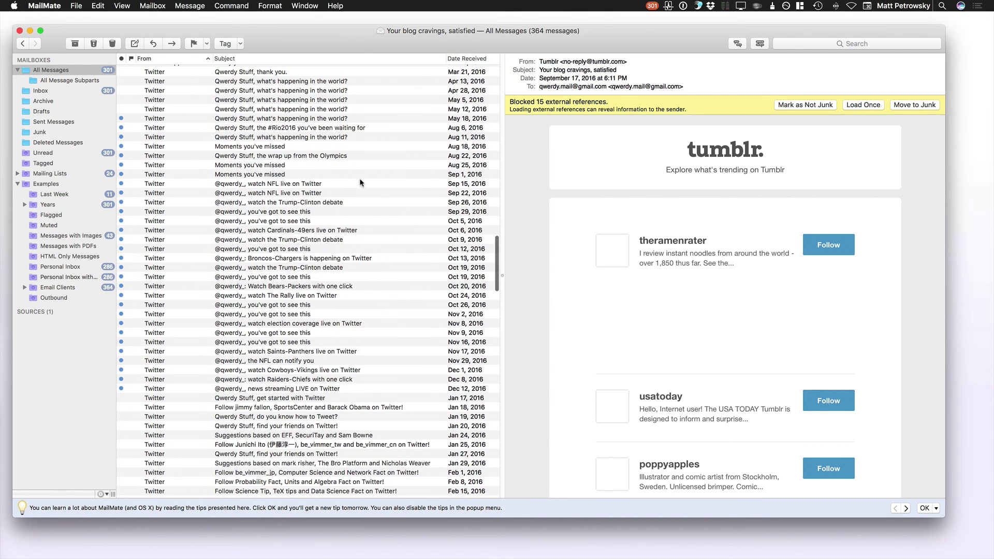
scroll(276, 171, "down", 10)
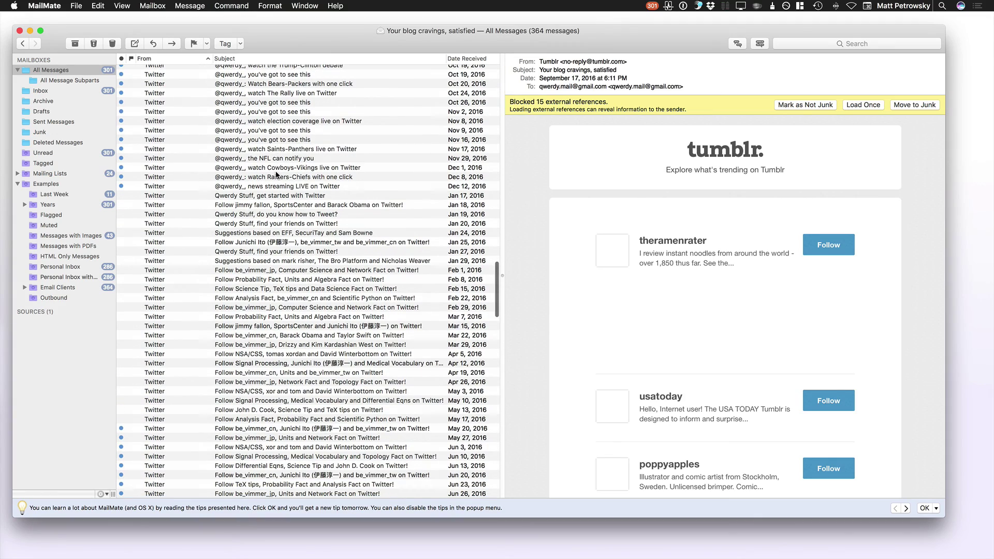
Sort the message list by the Date Received column.
left_click(462, 59)
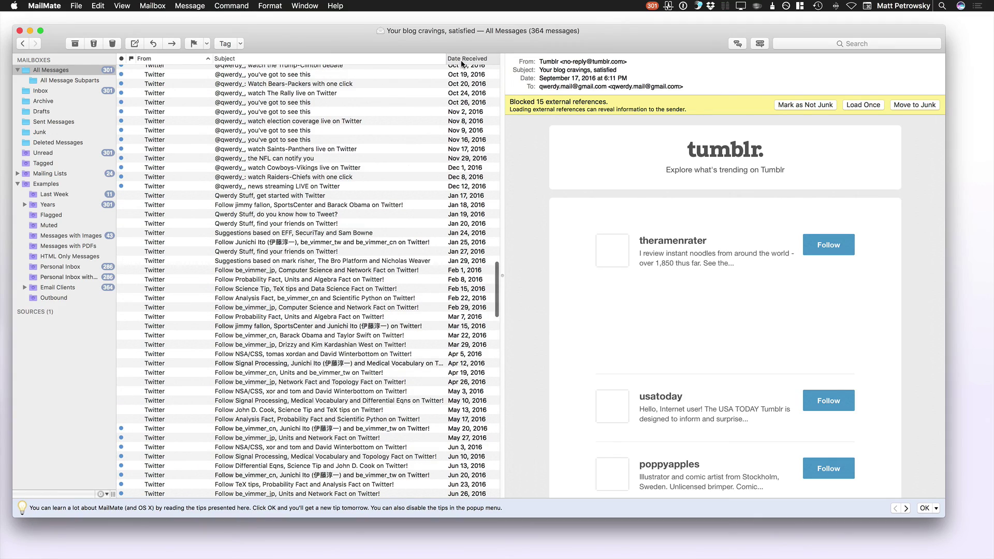
scroll(410, 165, "up", 20)
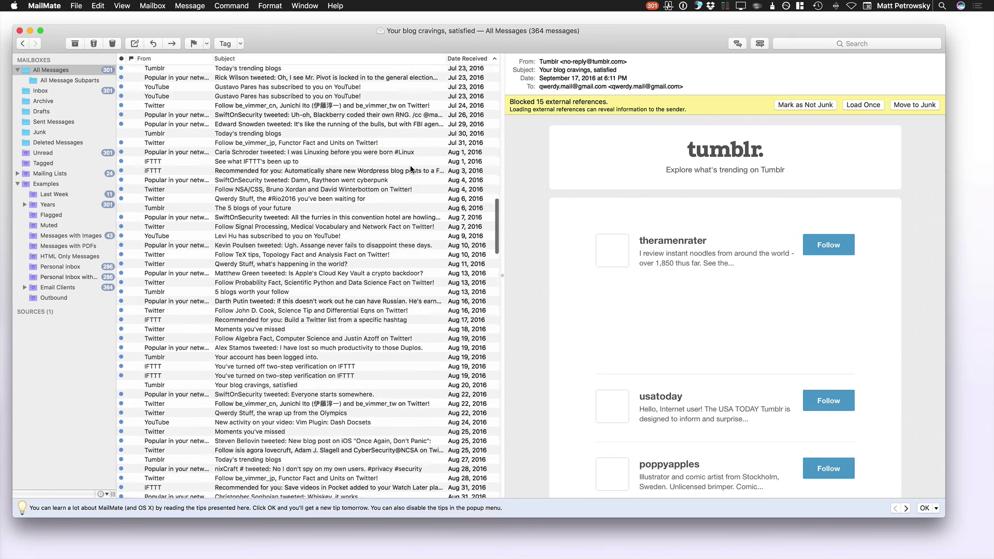
scroll(412, 170, "up", 20)
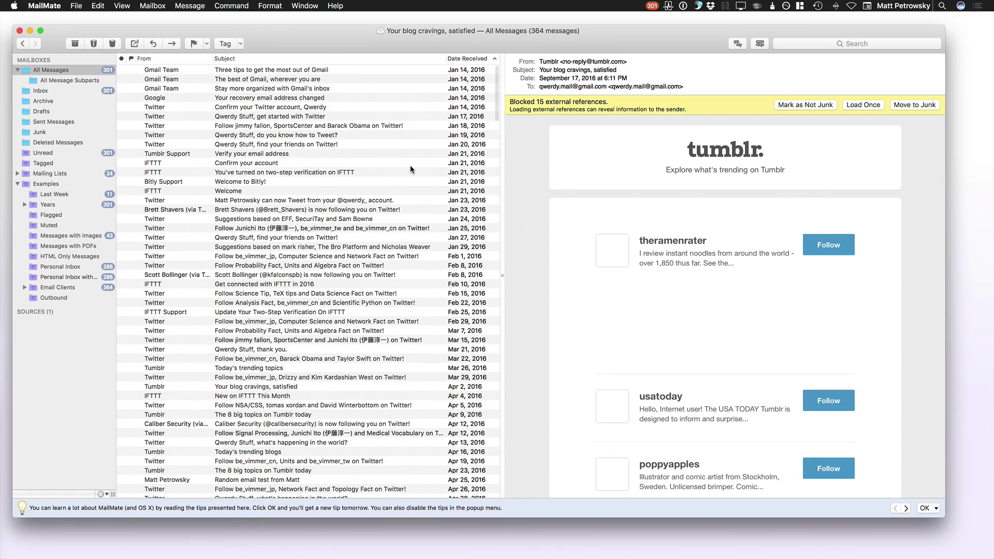